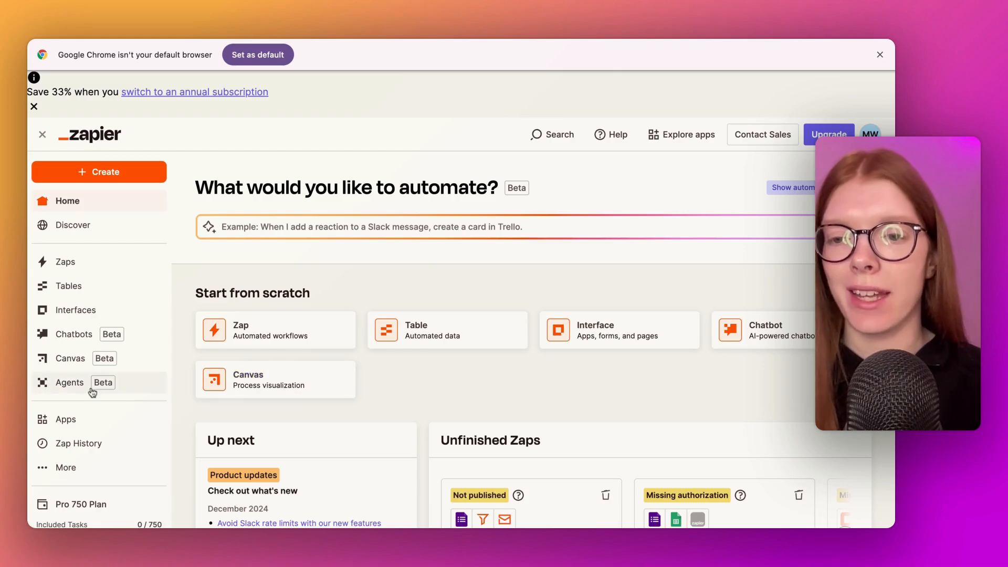
# Step: Create a new Zapier agent from the Meeting Prep Assistant template
pyautogui.click(65, 387)
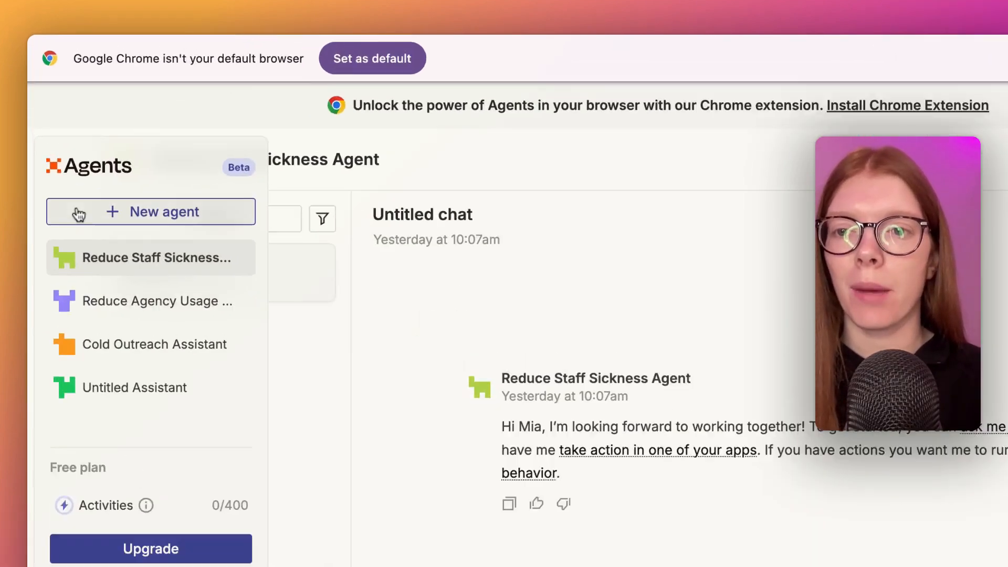
pyautogui.click(198, 285)
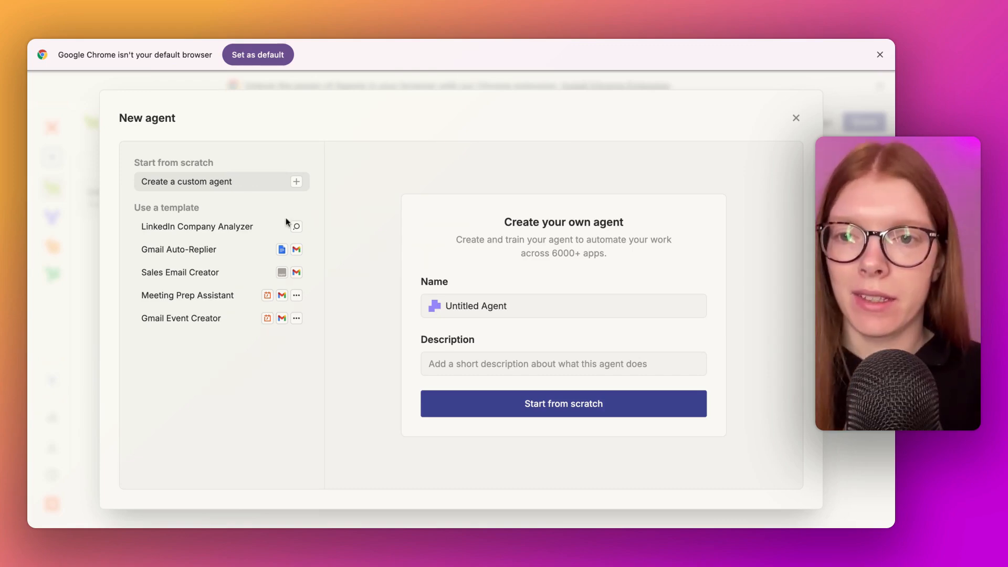
pyautogui.click(177, 296)
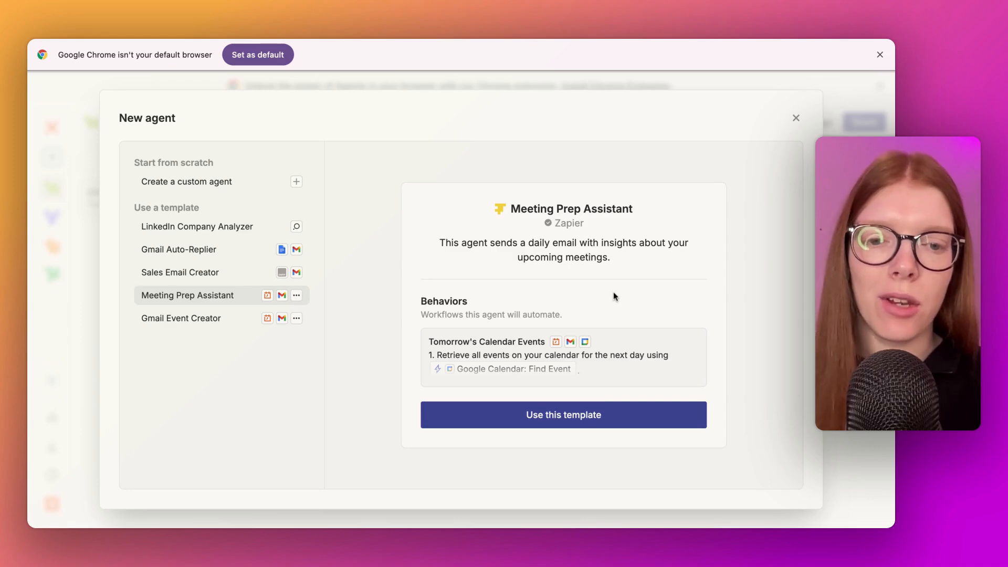
pyautogui.click(581, 419)
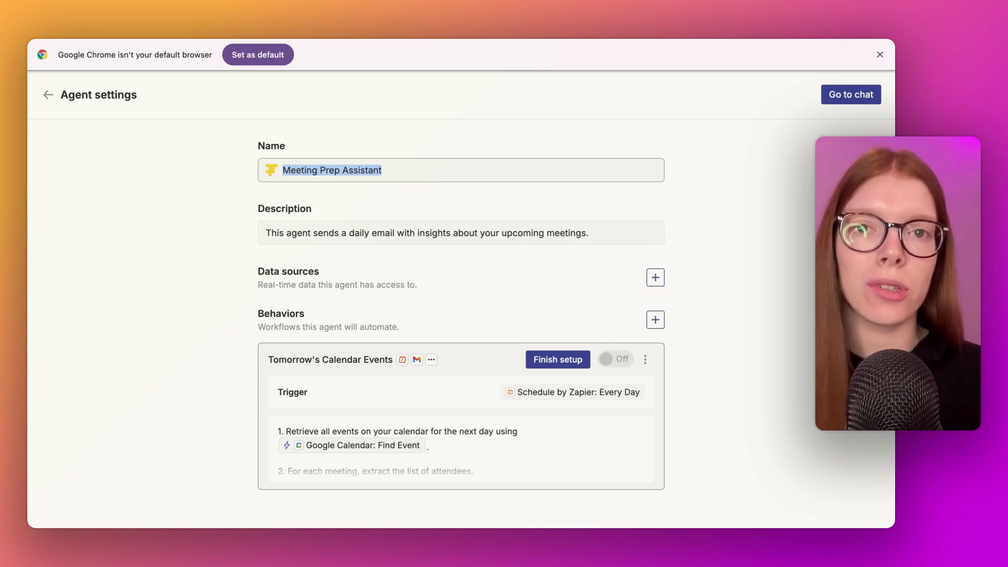
# Step: Open the setup of the Tomorrow's Calendar Events behavior and rename it "Meeting Preparation Research"
pyautogui.click(546, 362)
pyautogui.click(546, 352)
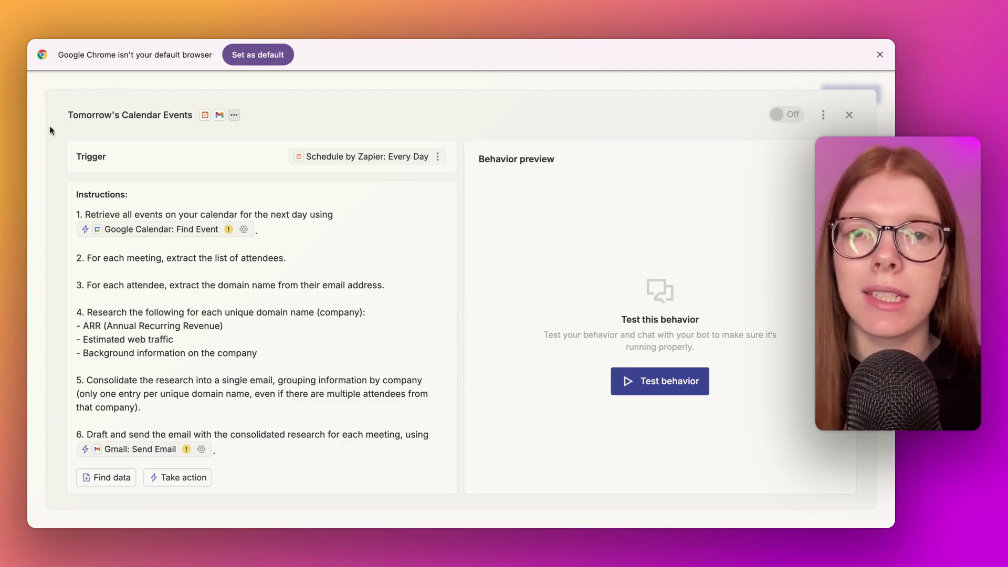
pyautogui.click(193, 116)
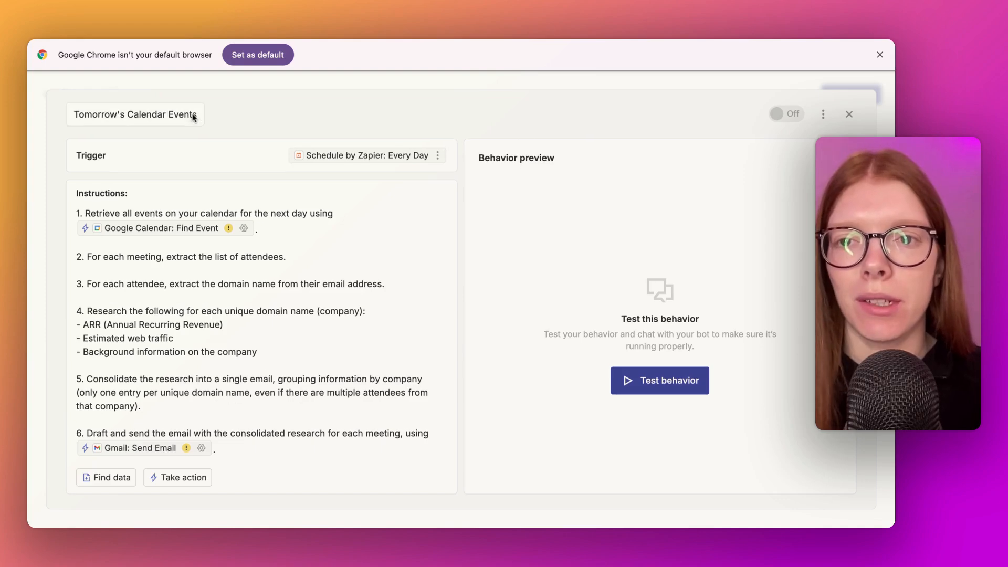
pyautogui.hotkey('ctrl', 'a')
pyautogui.press('BackSpace')
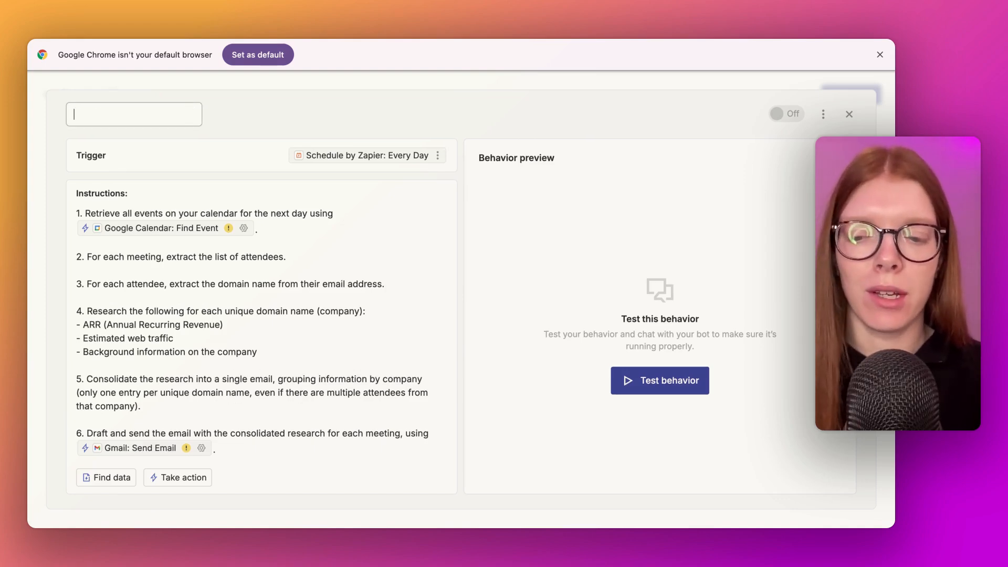
pyautogui.write('Meeting Pre')
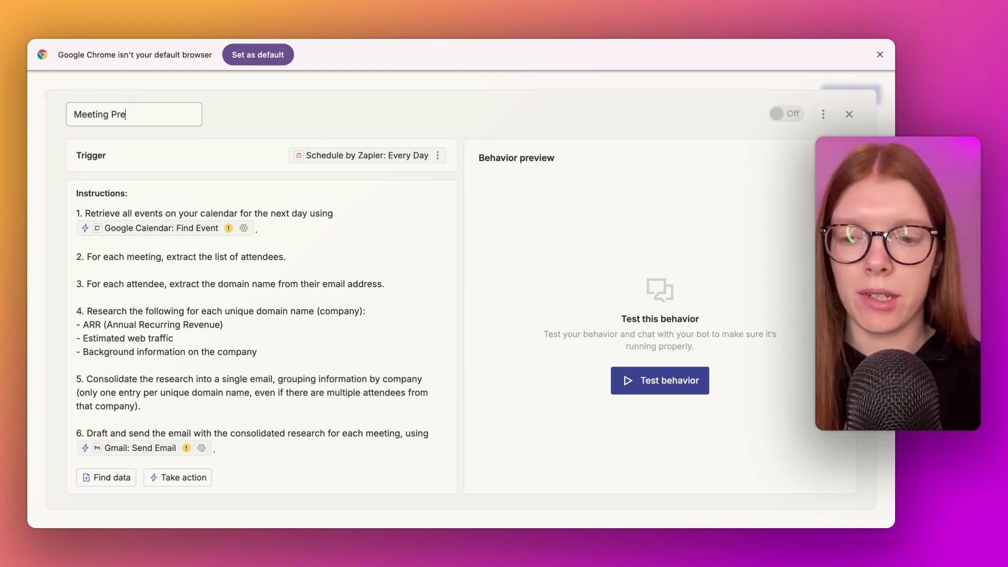
pyautogui.write('paration Research')
pyautogui.press('Return')
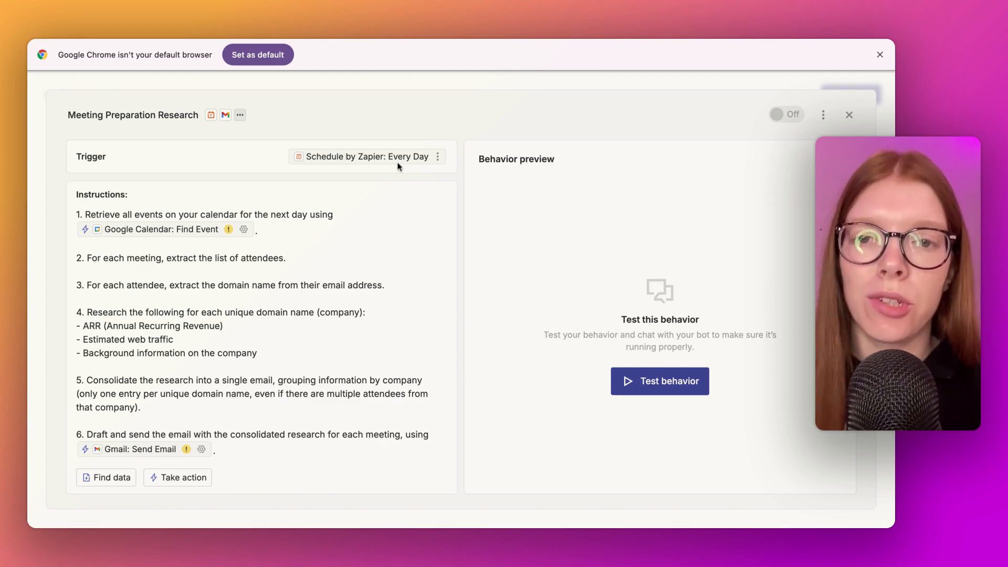
# Step: Replace the behavior's daily schedule trigger with the On demand trigger
pyautogui.click(438, 158)
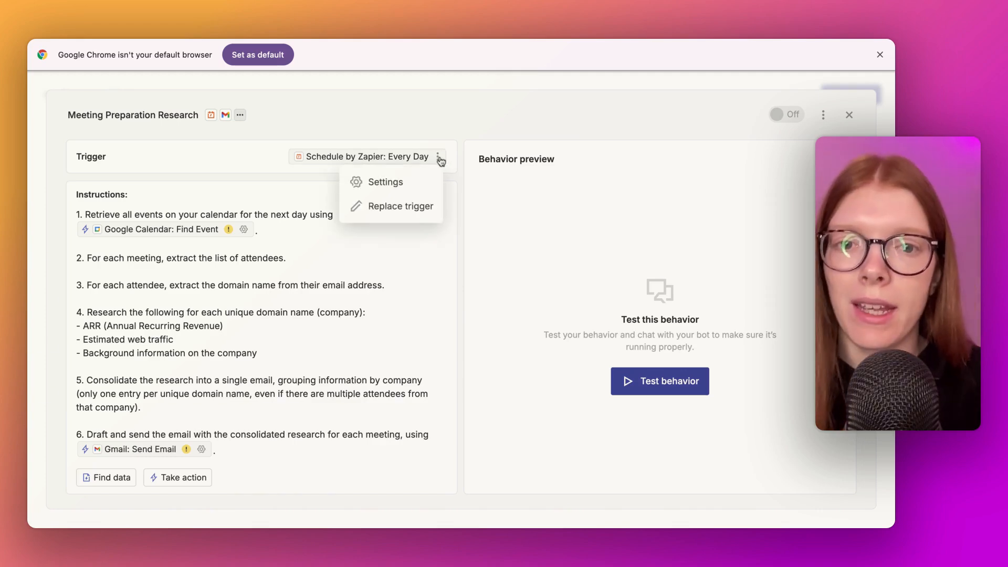
pyautogui.click(402, 216)
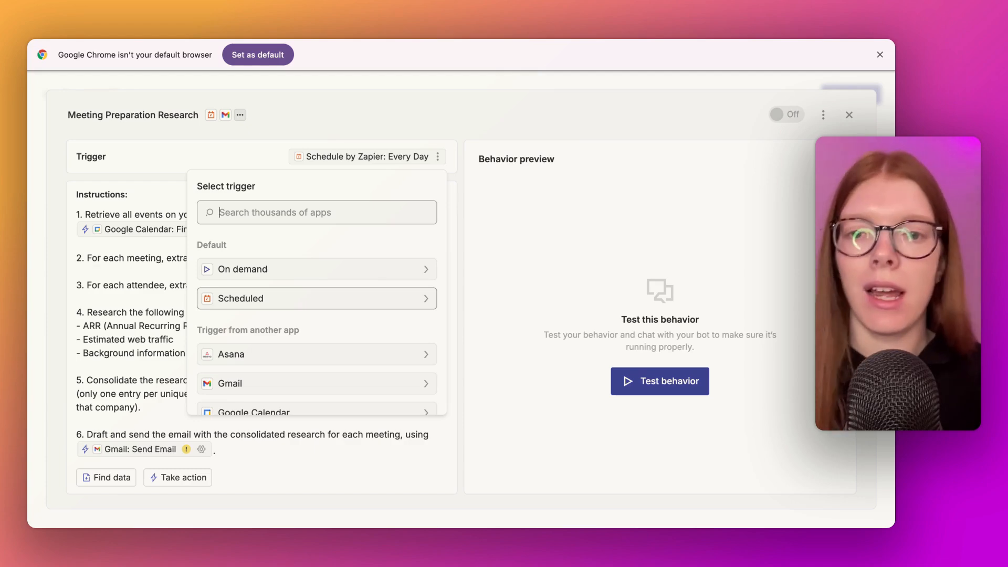
pyautogui.click(428, 298)
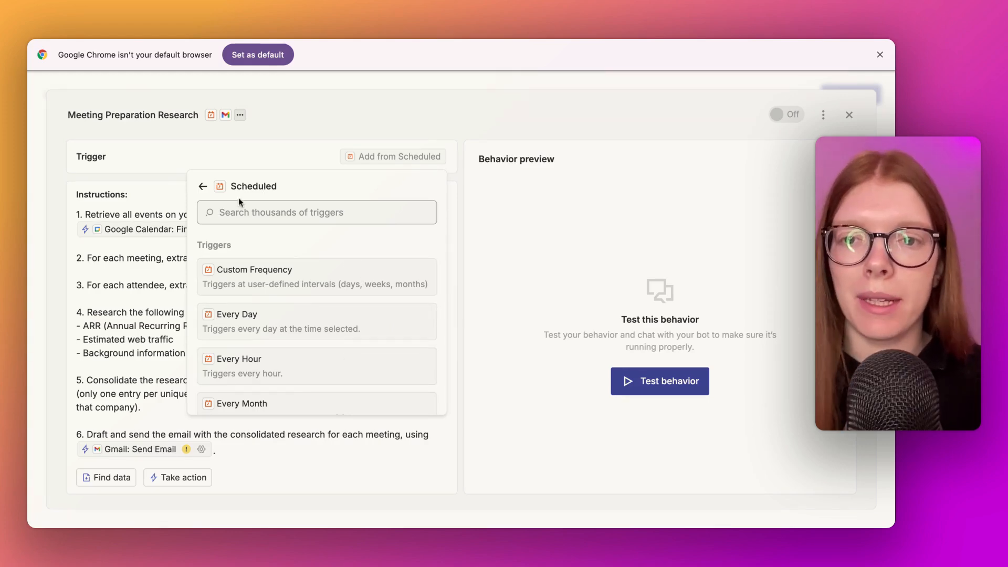
pyautogui.click(203, 187)
pyautogui.click(269, 270)
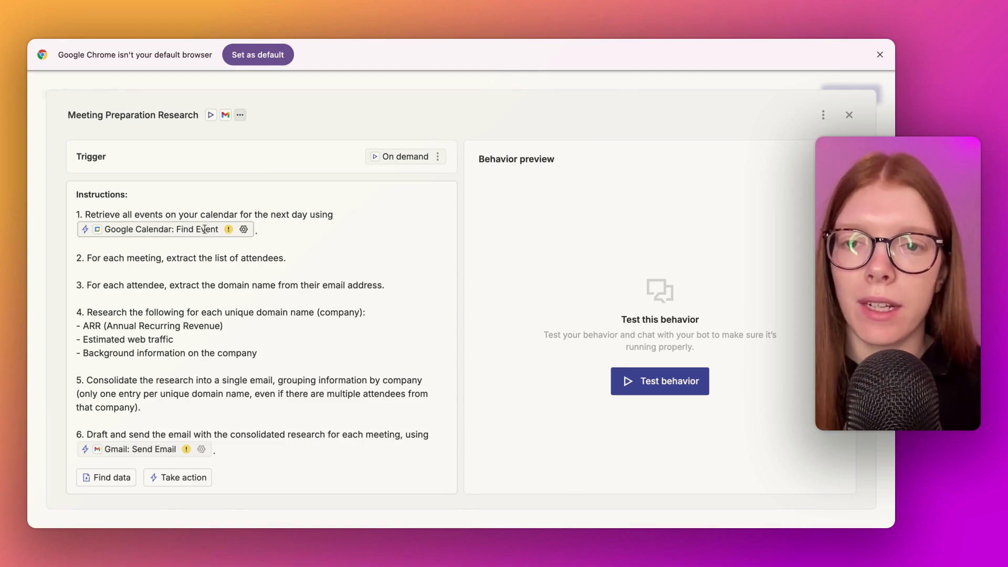
# Step: Configure the Google Calendar Find Event action in instruction 1, letting the agent choose the calendar, sort order and search term
pyautogui.moveTo(229, 228)
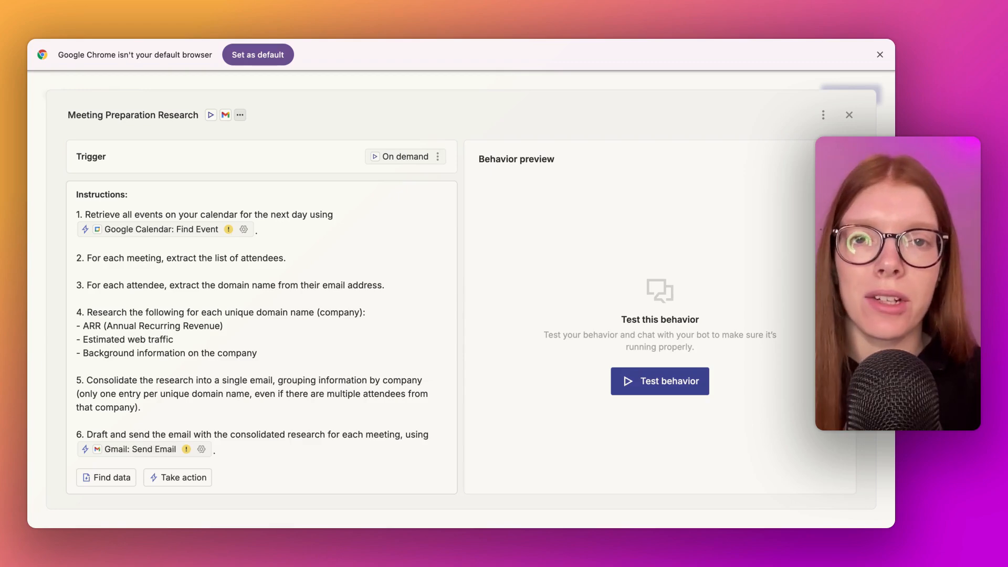
pyautogui.click(190, 478)
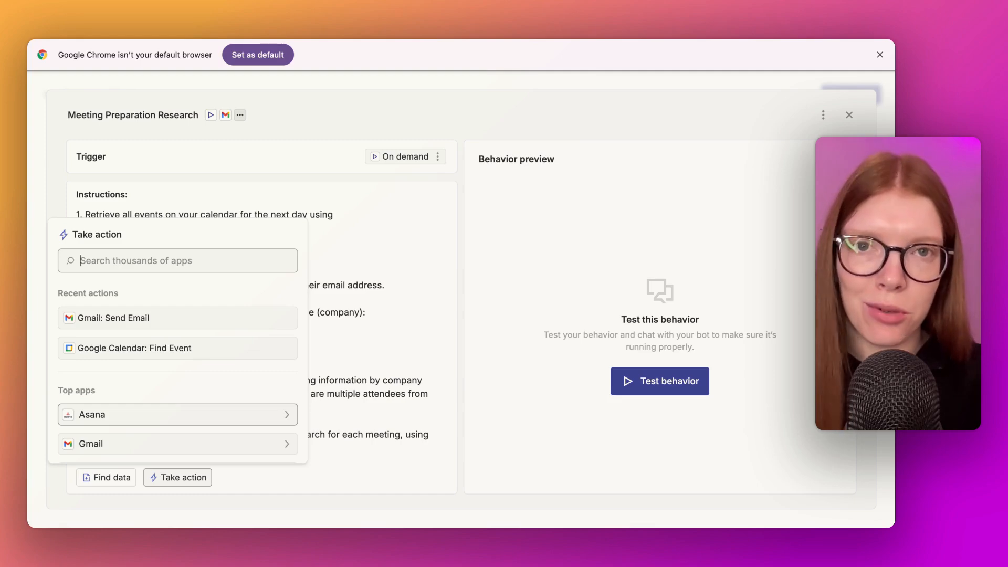
pyautogui.click(135, 348)
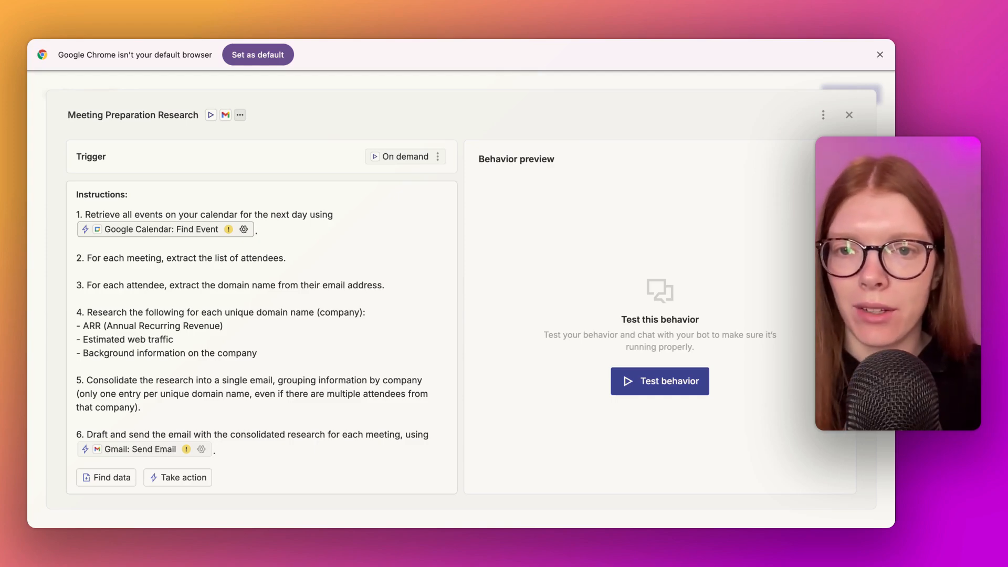
pyautogui.click(243, 229)
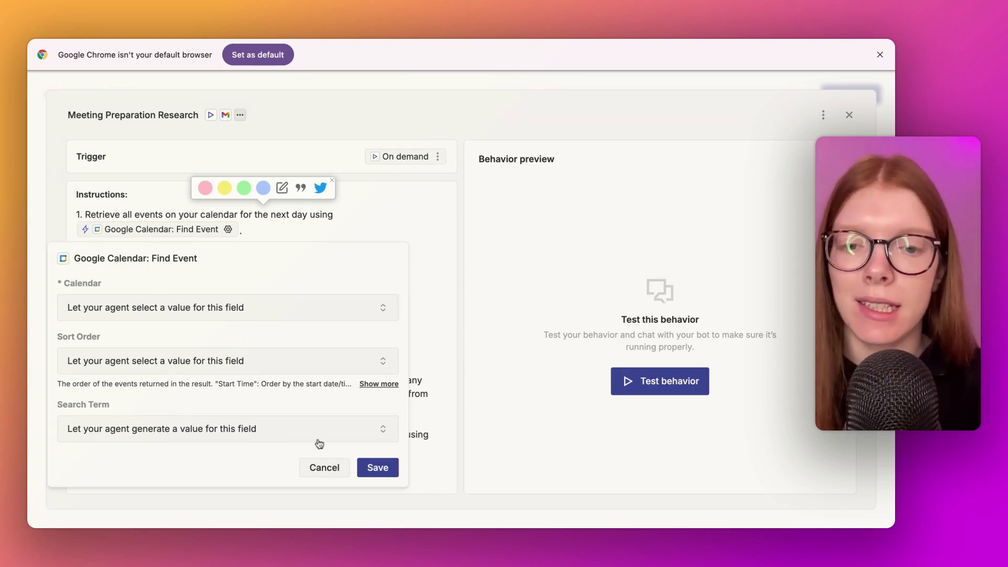
pyautogui.click(377, 467)
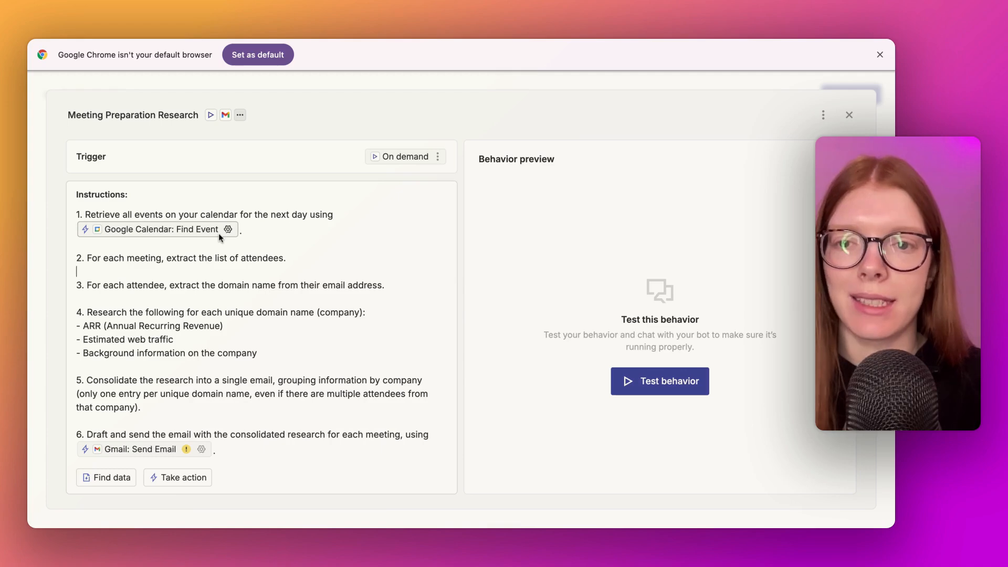
# Step: Remove the ARR and web traffic lines from instruction 4 and rewrite instruction 5 as "Put all information gathered into my Google Sheet called 'Fake Meeting Prep'."
pyautogui.click(286, 266)
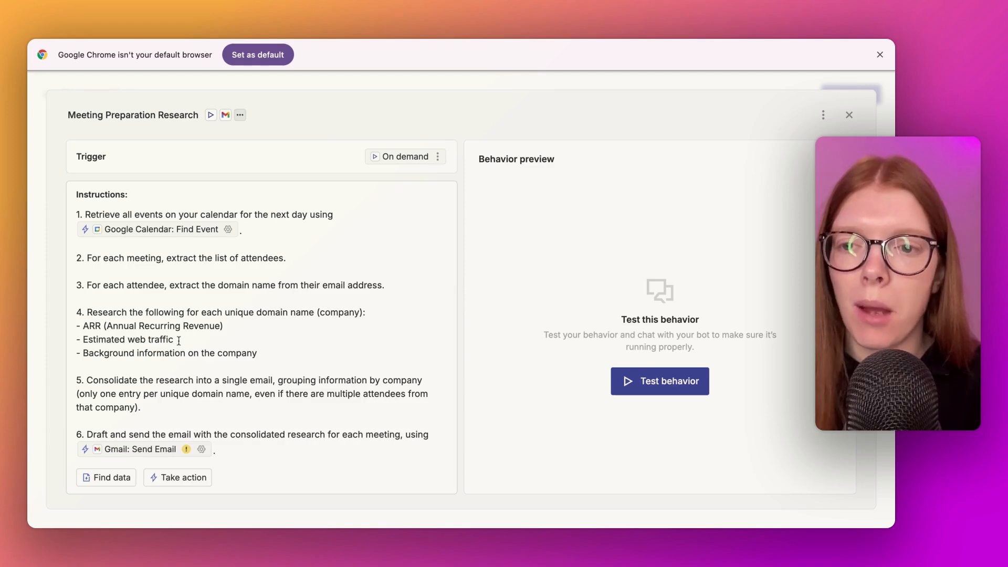
pyautogui.moveTo(177, 340)
pyautogui.mouseDown()
pyautogui.moveTo(98, 340)
pyautogui.moveTo(78, 325)
pyautogui.mouseUp()
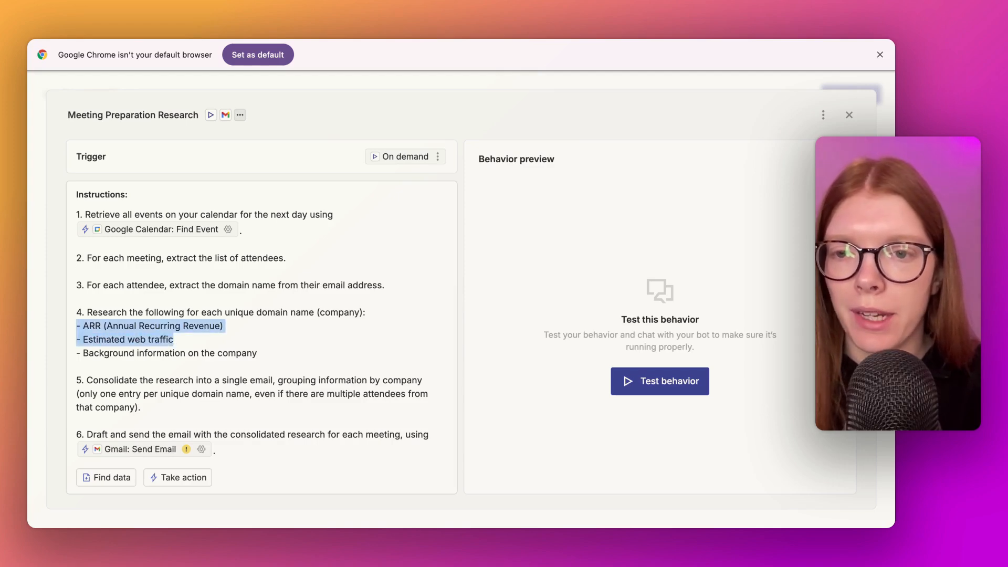
pyautogui.press('BackSpace')
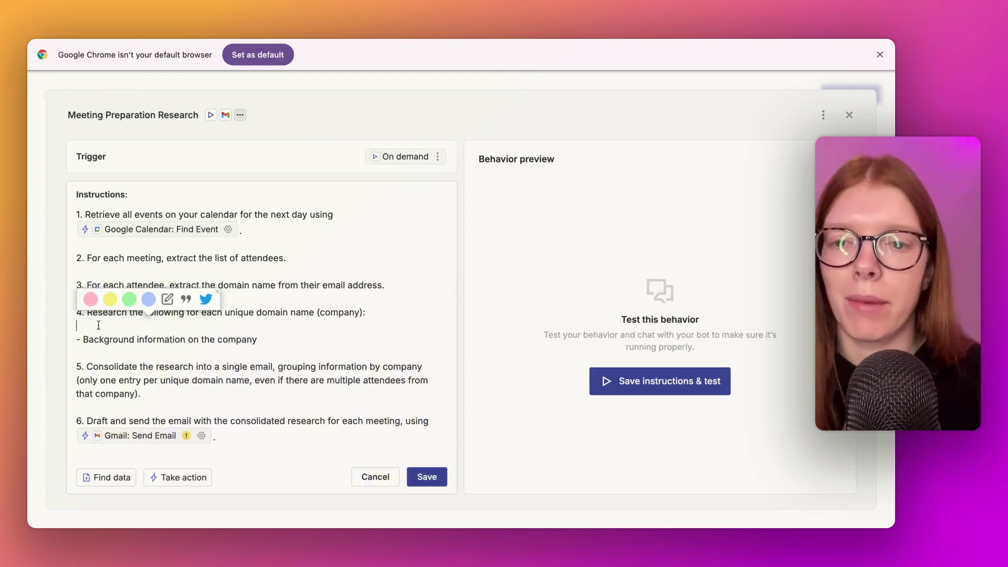
pyautogui.click(311, 337)
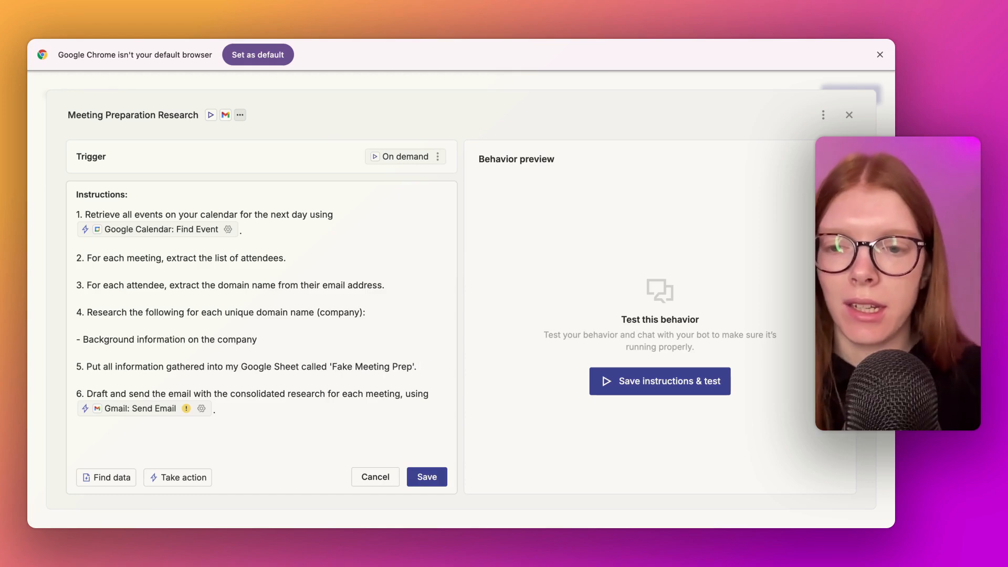
# Step: Add a Google Sheets data source to instruction 5 using the Fake Meeting Prep spreadsheet and its Sheet1 worksheet
pyautogui.click(108, 478)
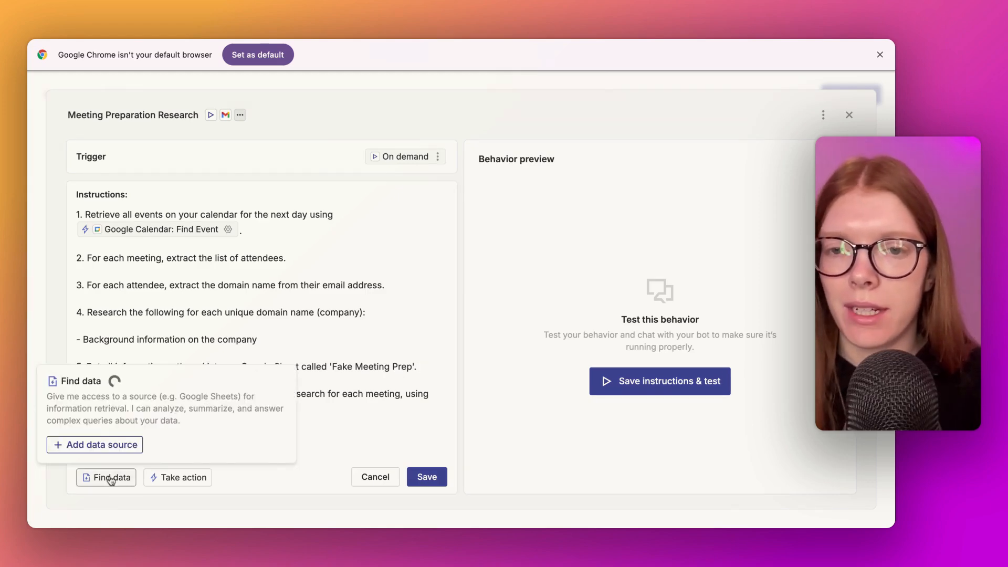
pyautogui.click(100, 450)
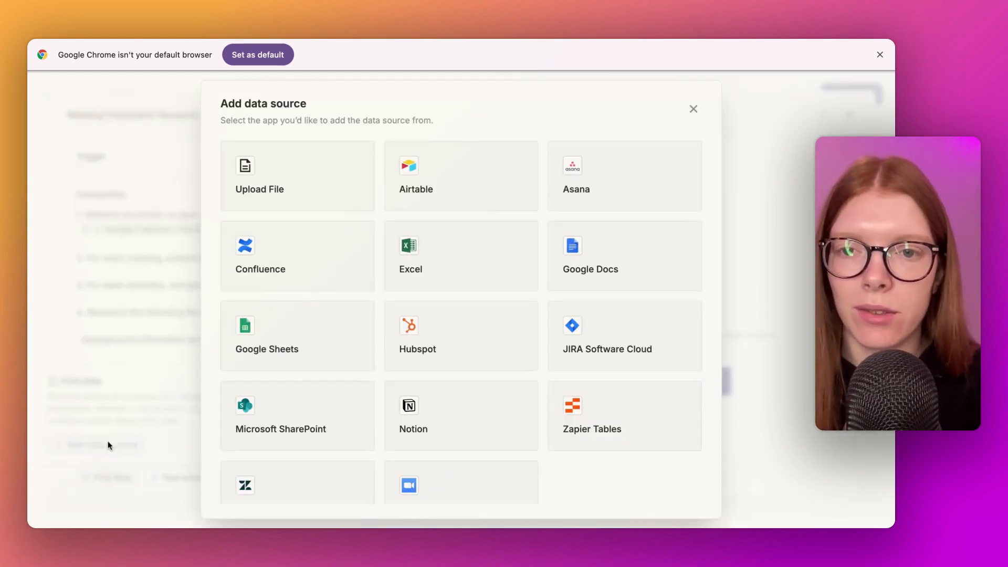
pyautogui.click(295, 343)
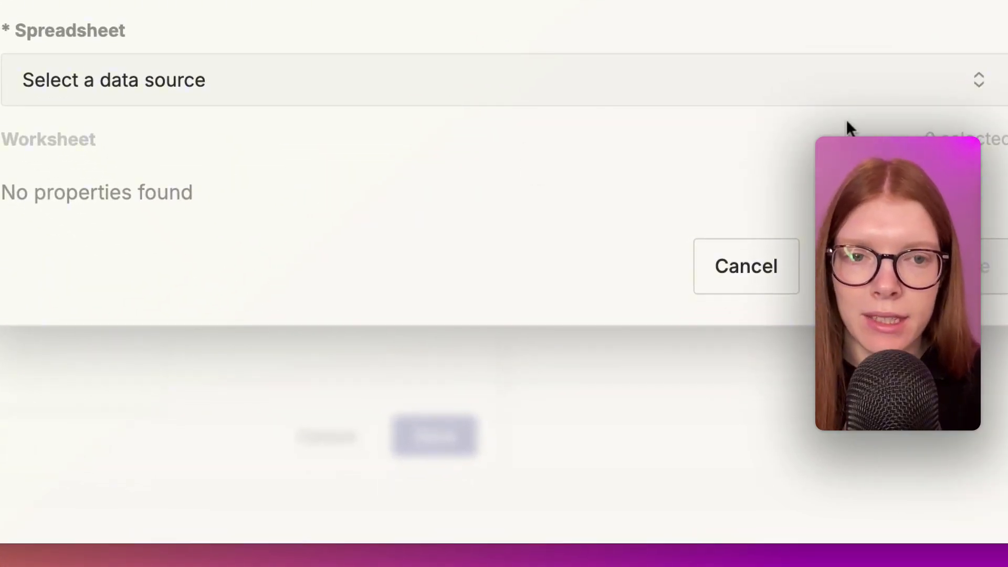
pyautogui.click(985, 94)
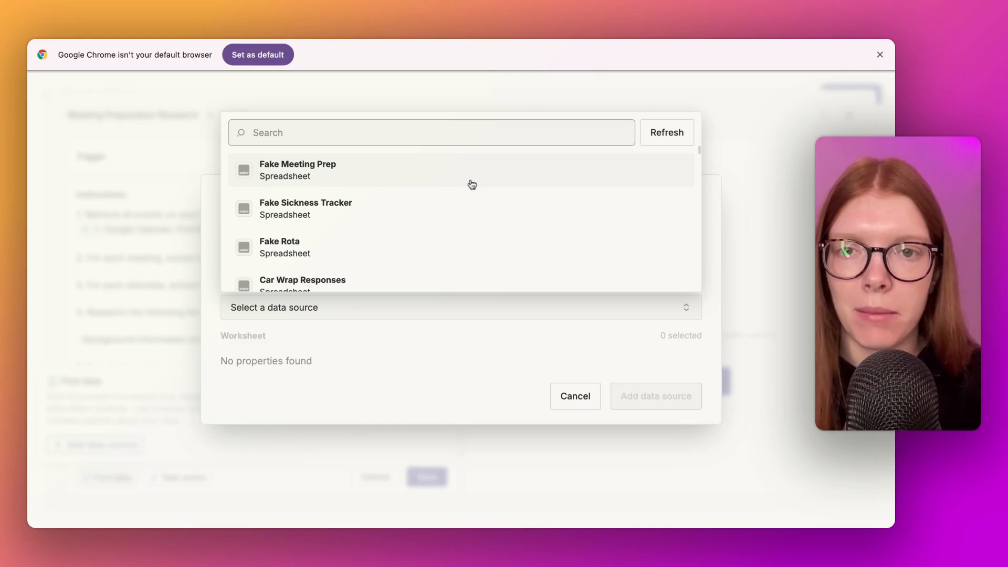
pyautogui.click(470, 186)
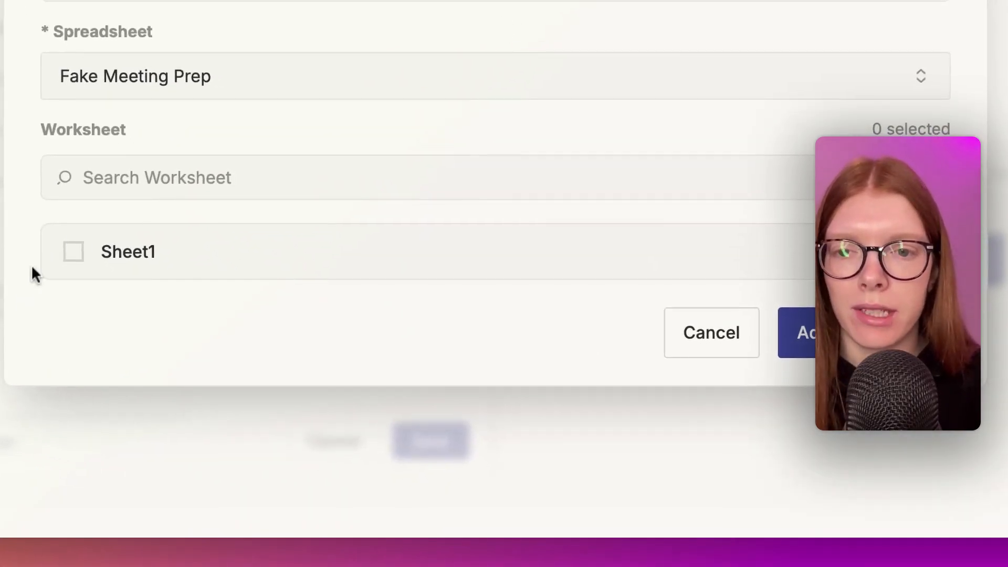
pyautogui.click(75, 255)
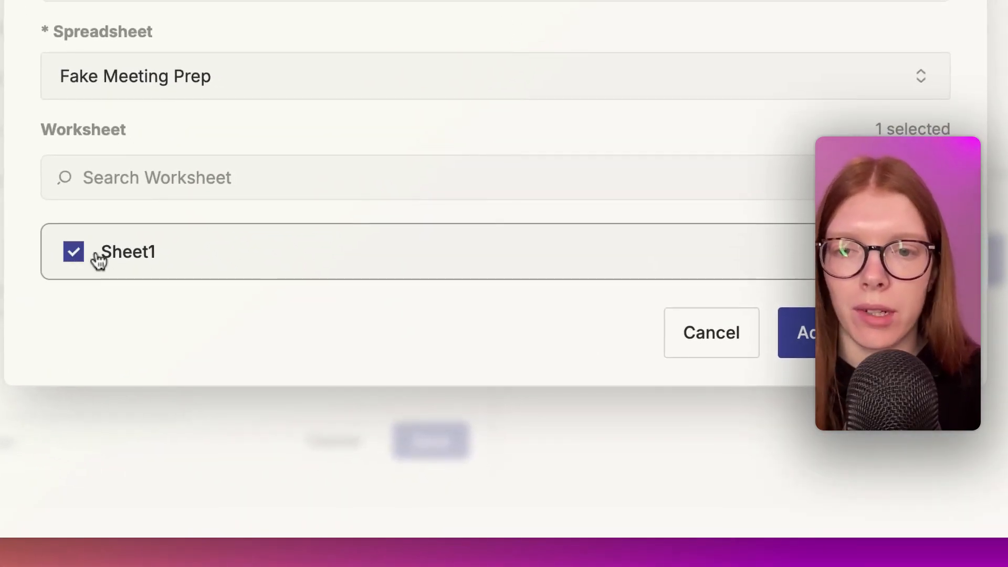
pyautogui.click(796, 333)
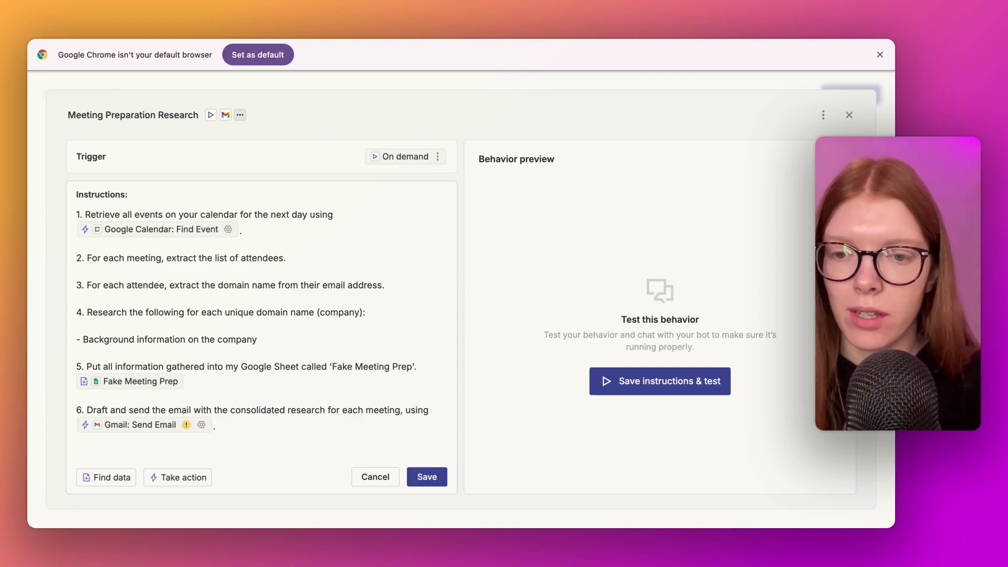
# Step: Add the Google Sheets Create Spreadsheet Row action to instruction 5, after the Fake Meeting Prep data source
pyautogui.click(182, 486)
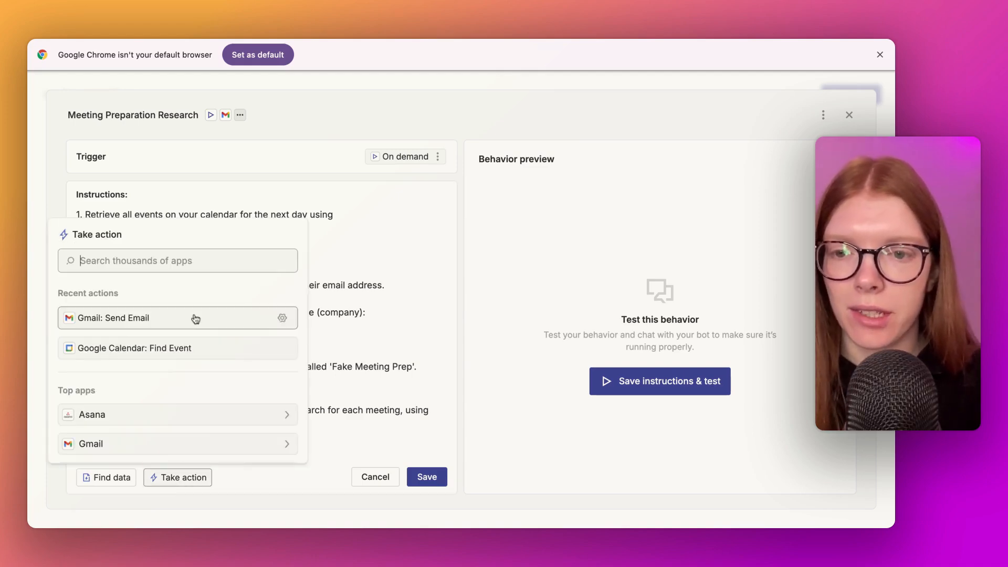
pyautogui.click(168, 269)
pyautogui.write('google sh')
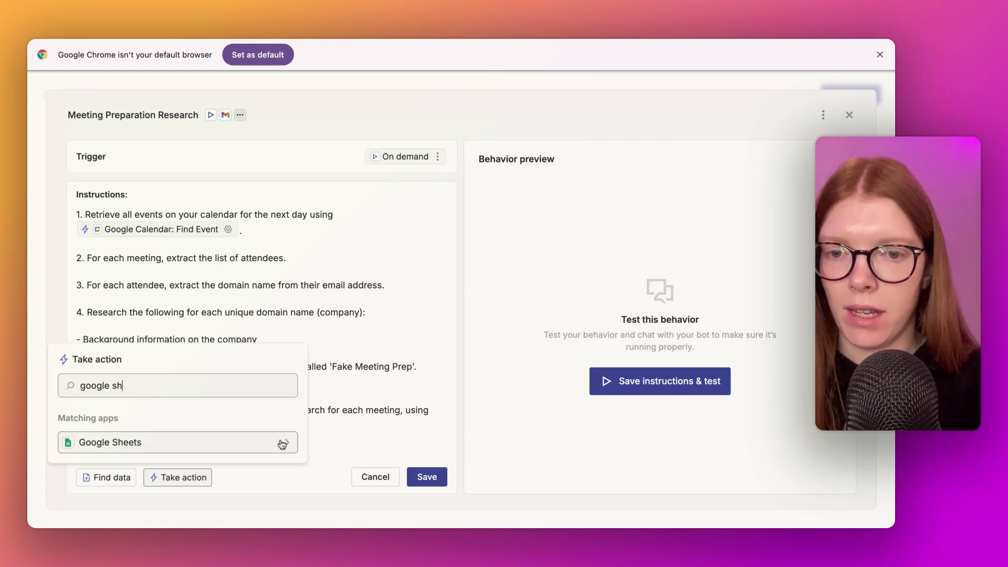
pyautogui.click(281, 442)
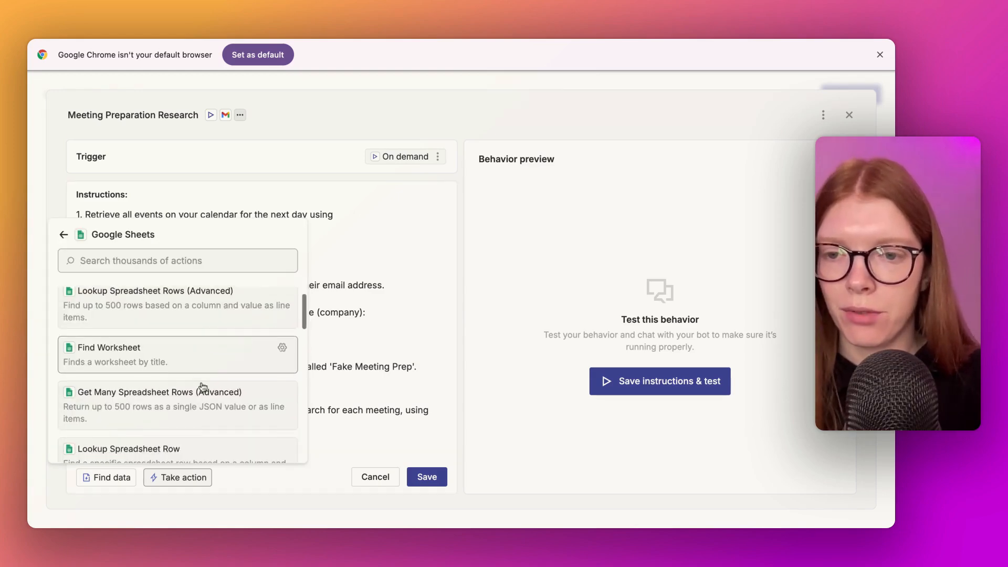
pyautogui.scroll(-3, 203, 386)
pyautogui.scroll(-3, 202, 387)
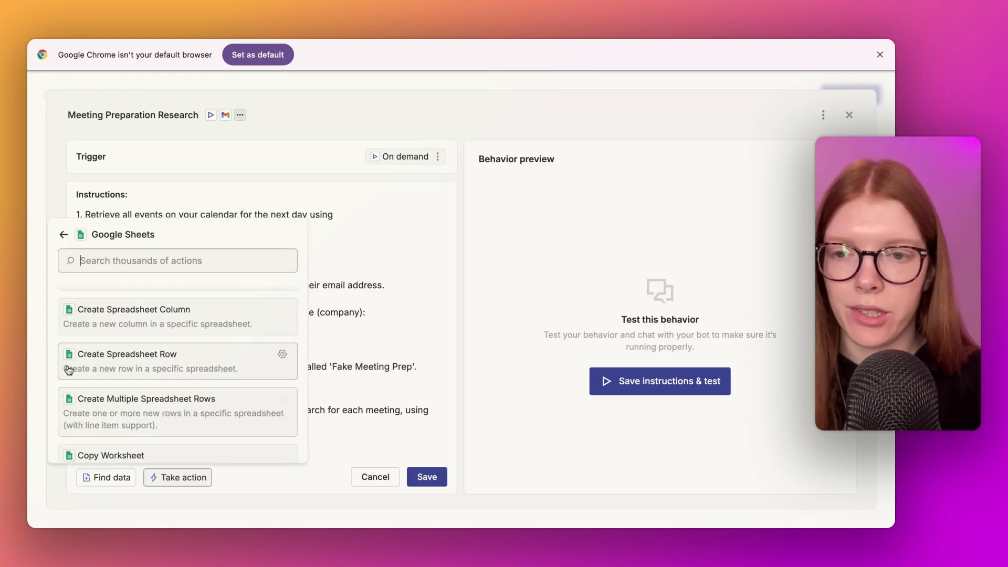
pyautogui.click(142, 369)
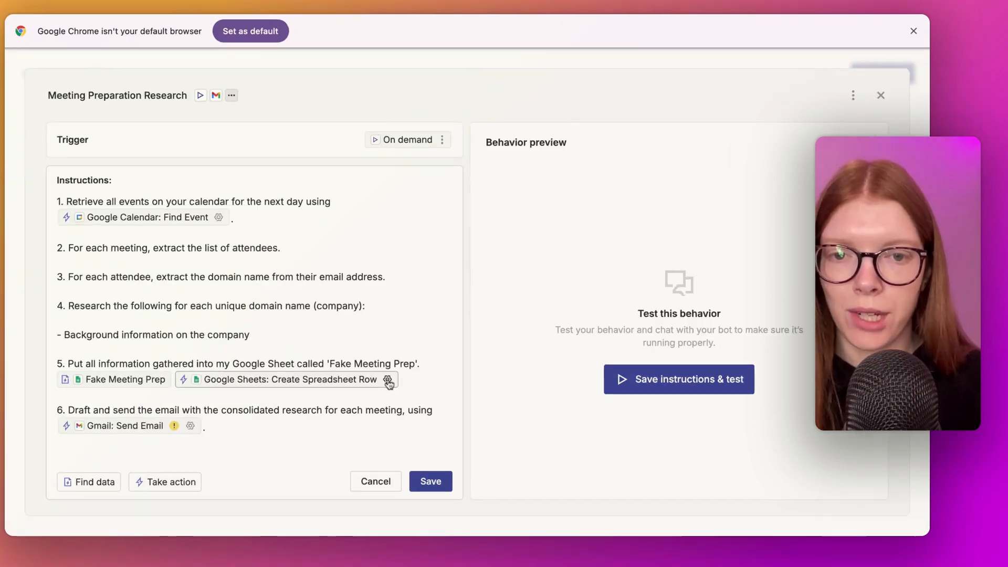
# Step: Set the Create Spreadsheet Row action's Spreadsheet field to the specific value Fake Meeting Prep
pyautogui.click(388, 380)
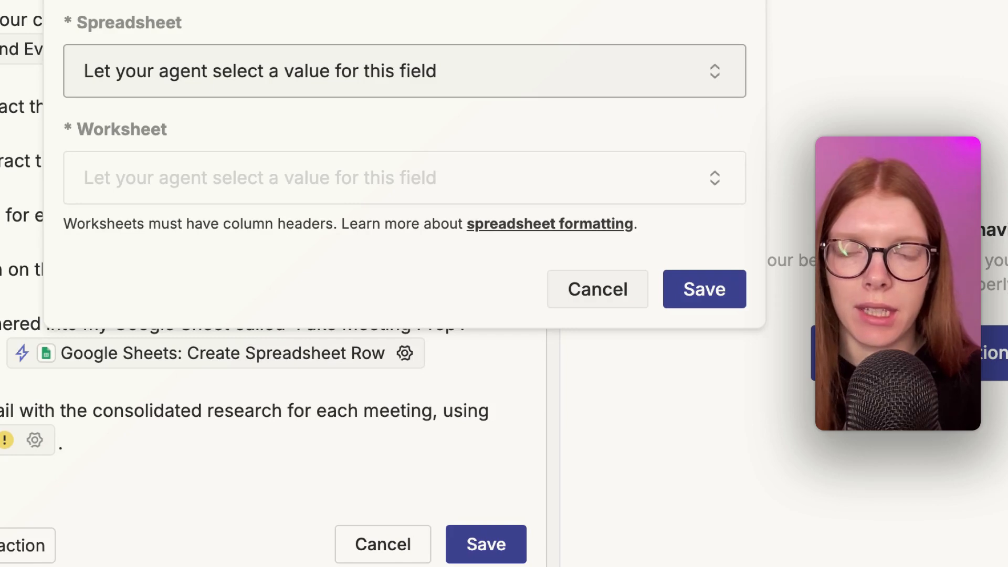
pyautogui.click(691, 80)
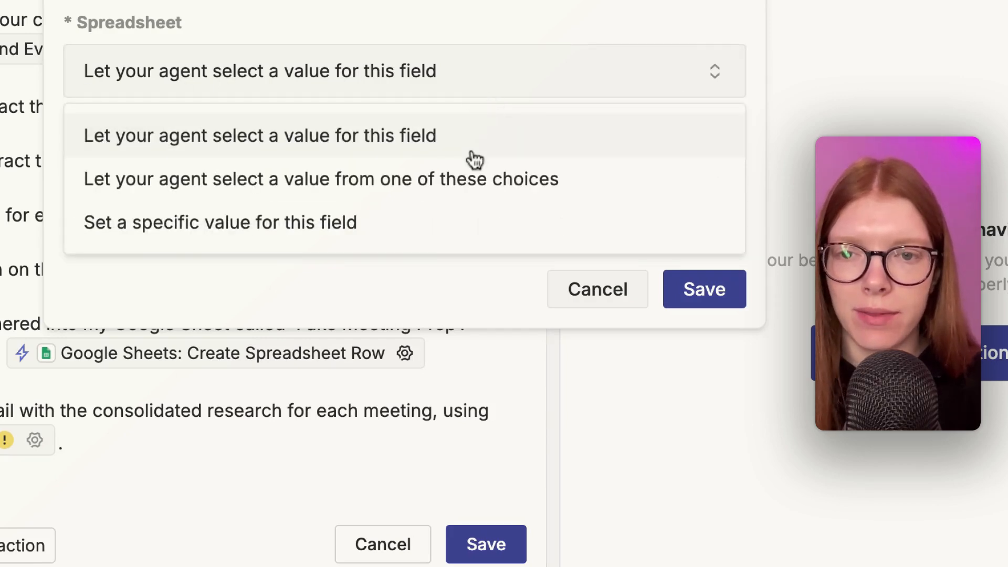
pyautogui.click(302, 242)
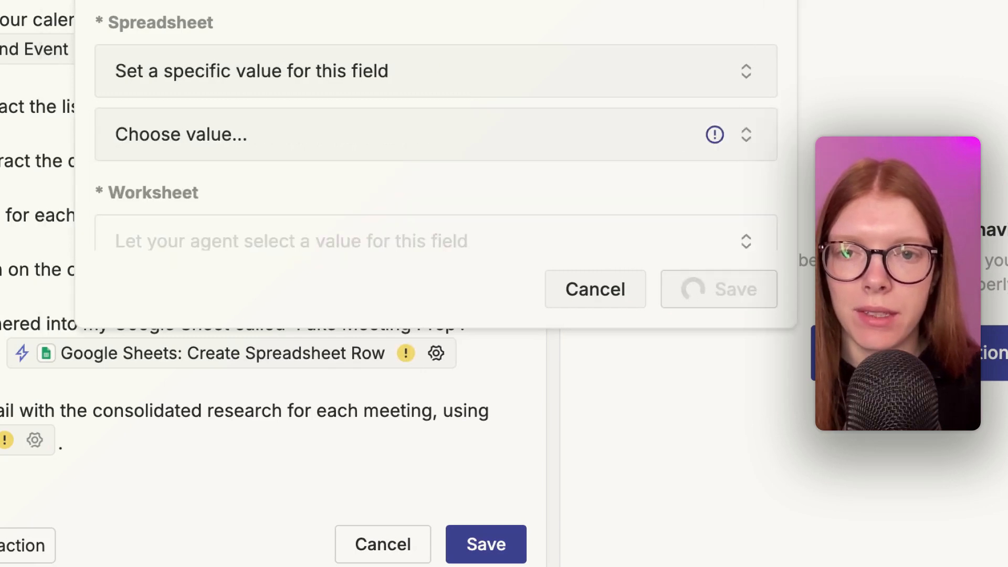
pyautogui.click(753, 151)
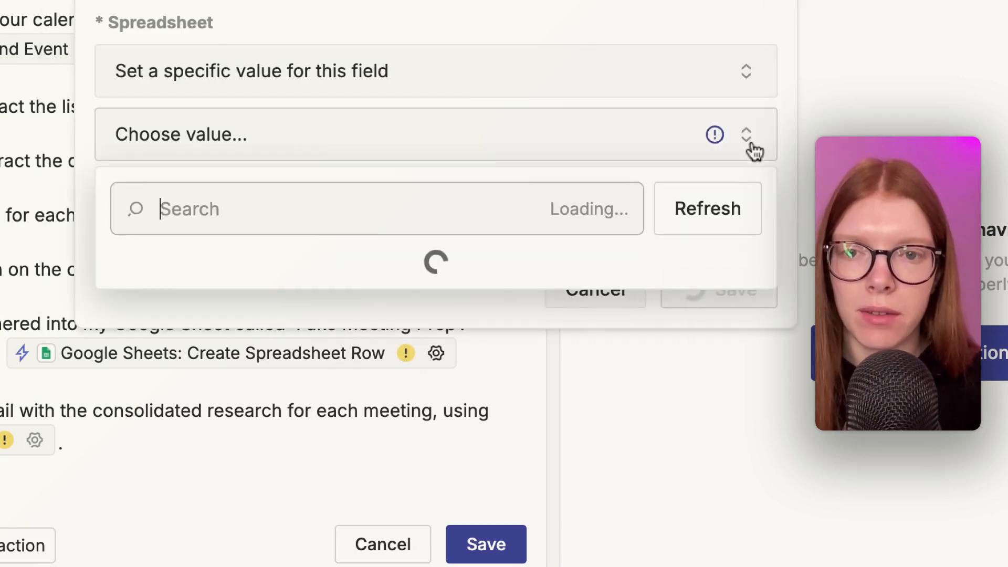
pyautogui.click(735, 215)
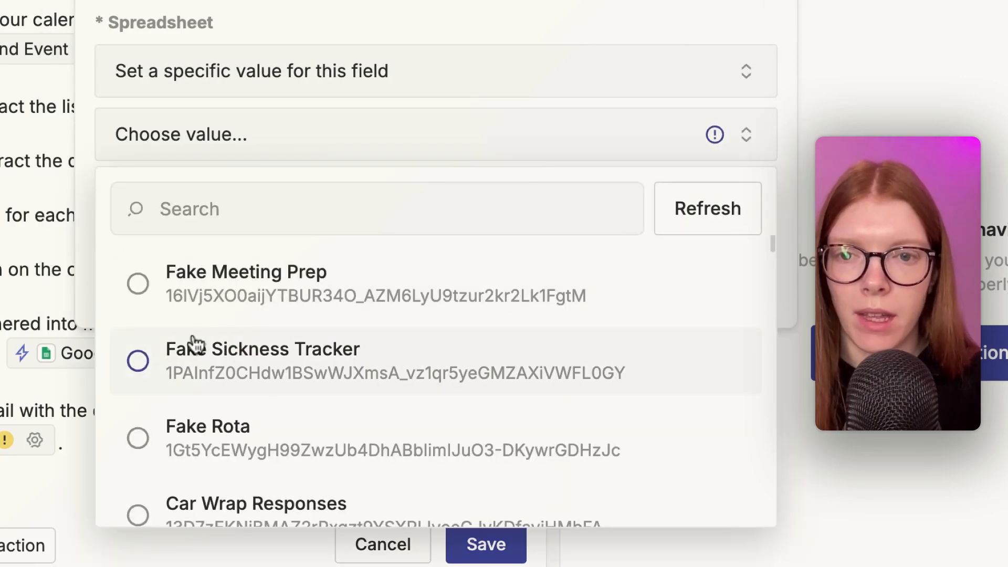
pyautogui.click(149, 295)
# Step: Set the Create Spreadsheet Row action's Worksheet field to the specific value Sheet1
pyautogui.click(716, 99)
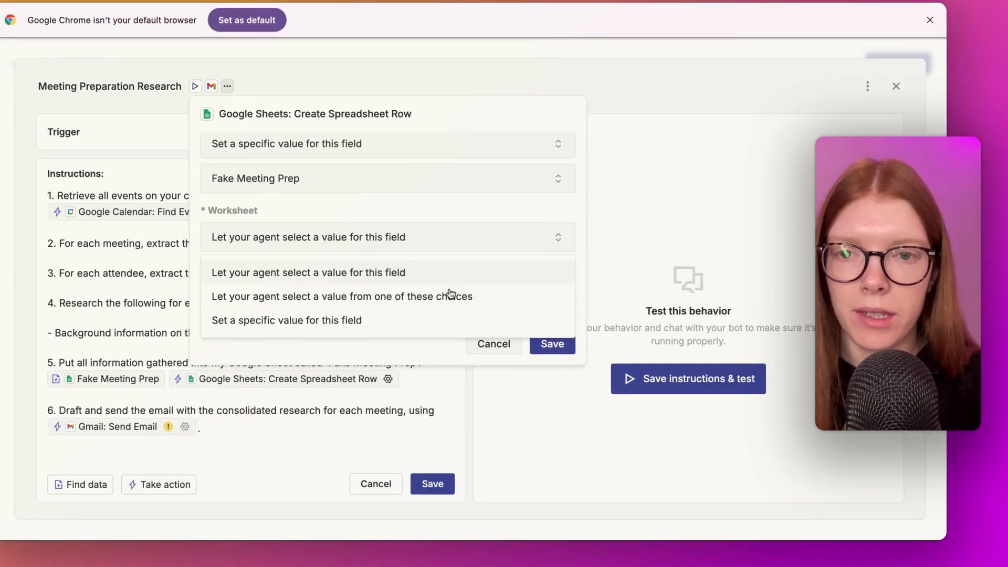
pyautogui.click(362, 321)
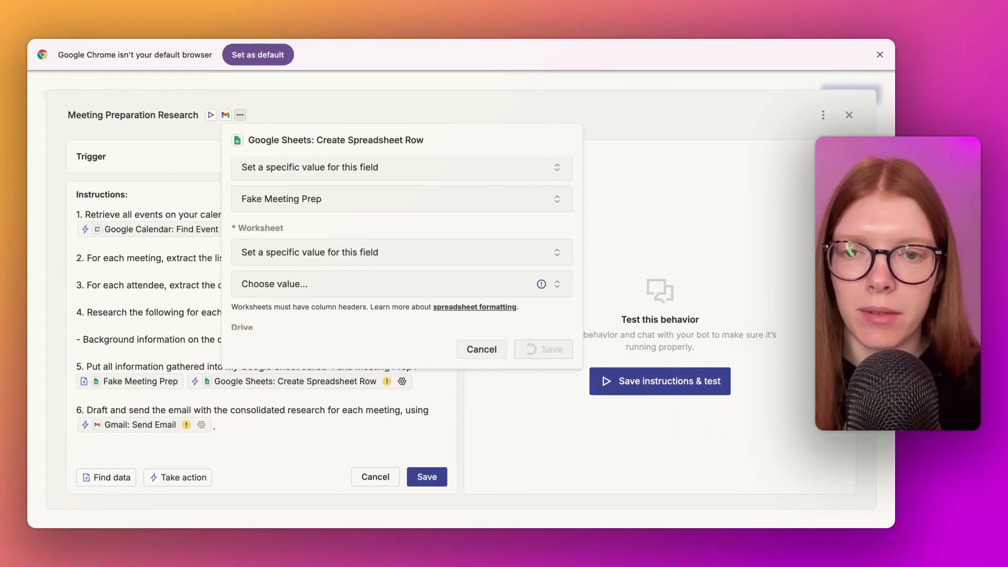
pyautogui.click(524, 283)
pyautogui.click(253, 354)
pyautogui.click(254, 361)
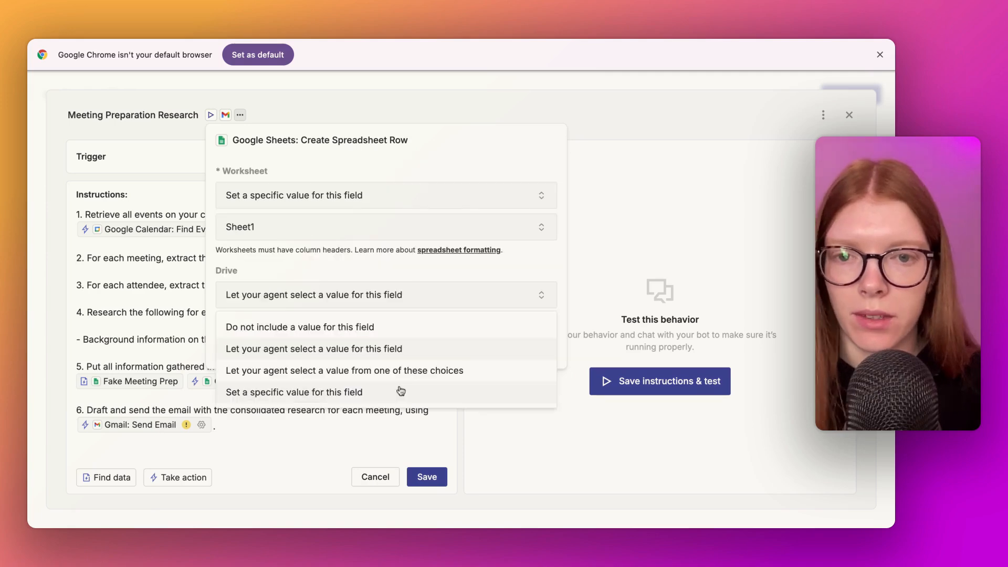
# Step: Switch the Drive field to a specific value, review the agent-generated custom fields, and save the Create Spreadsheet Row configuration
pyautogui.click(400, 391)
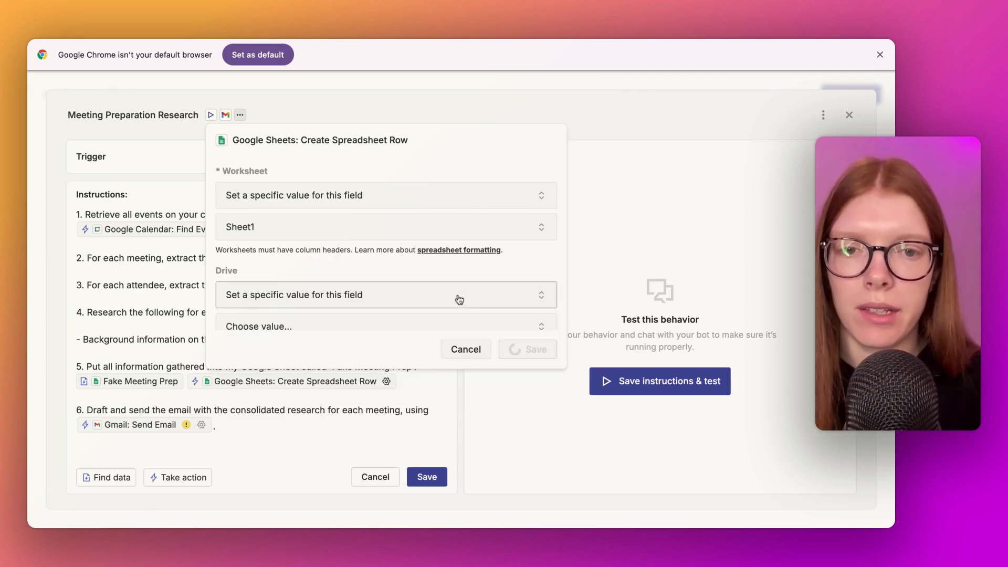
pyautogui.scroll(-2, 459, 297)
pyautogui.scroll(-6, 434, 243)
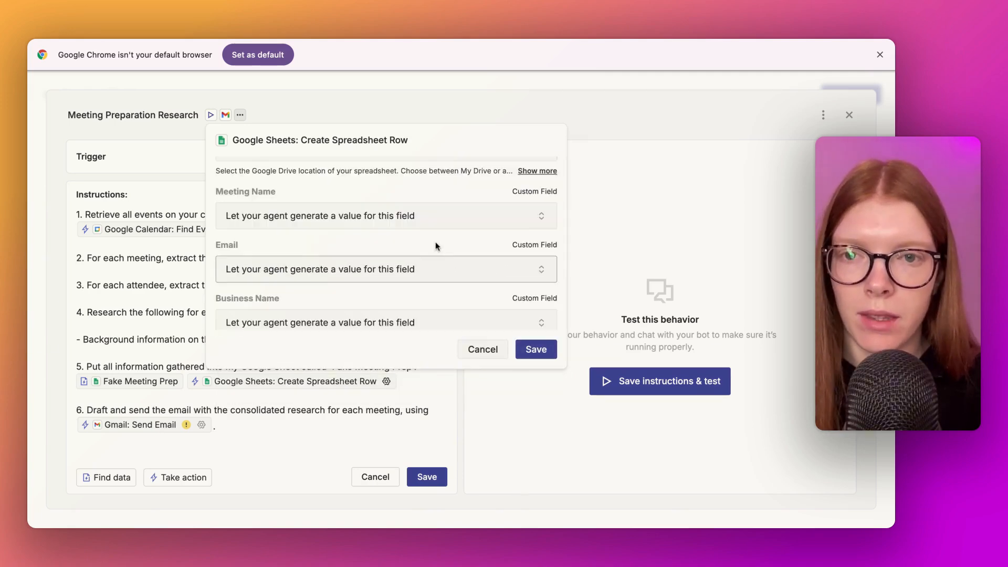
pyautogui.scroll(-3, 389, 292)
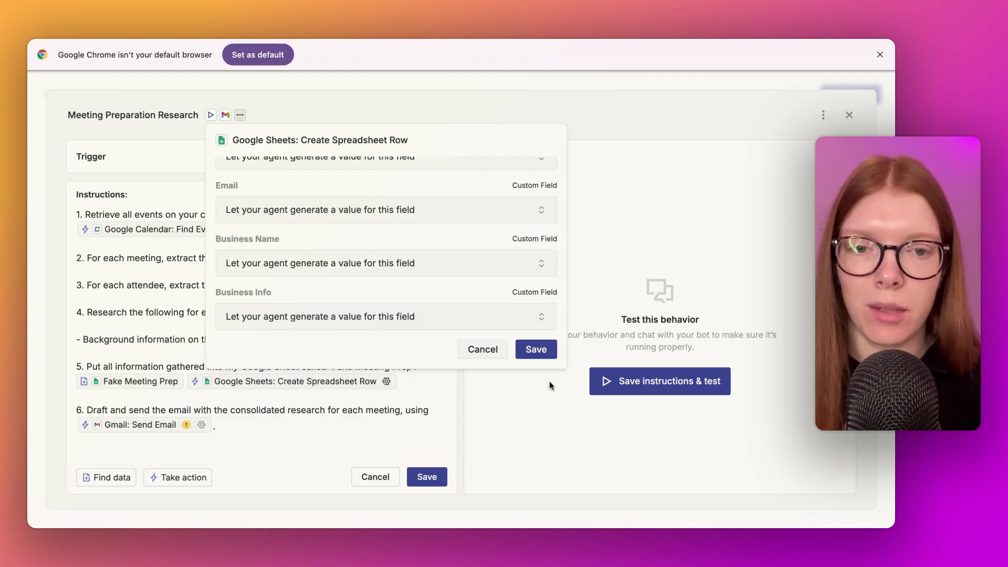
pyautogui.click(536, 349)
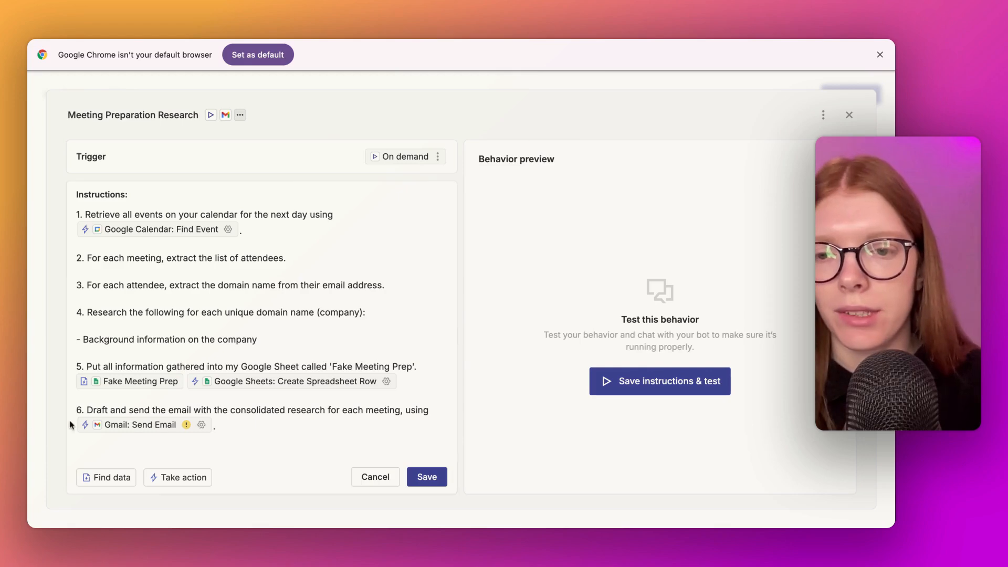
# Step: Delete instruction 6 about drafting and sending the email, including its Gmail Send Email action
pyautogui.tripleClick(246, 428)
pyautogui.press('BackSpace')
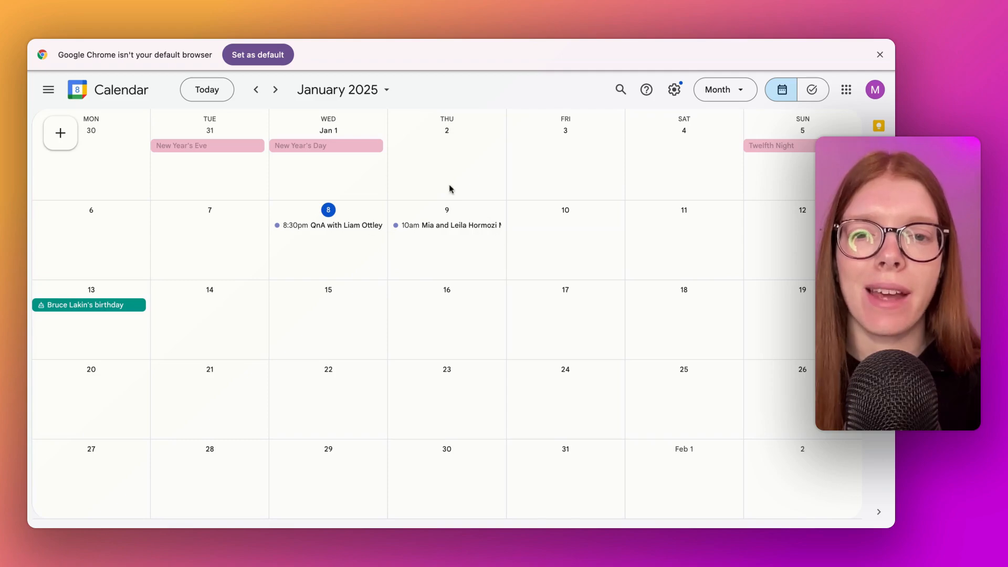
# Step: Check the guests of the 10am meeting on Thursday, January 9 in Google Calendar
pyautogui.click(474, 226)
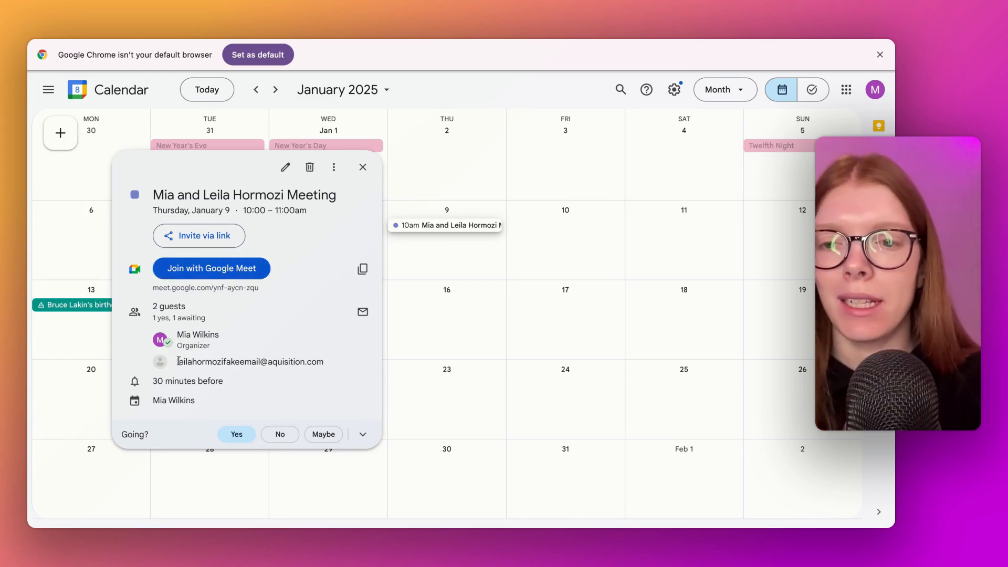
pyautogui.moveTo(259, 366)
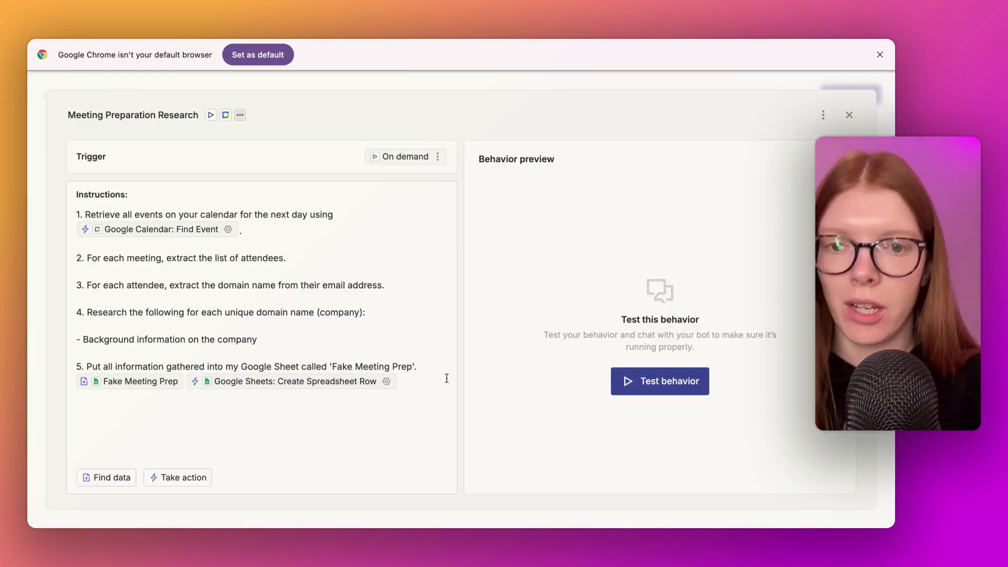
# Step: Test the Meeting Preparation Research behavior in Zapier, review the proposed spreadsheet row and approve it
pyautogui.click(672, 395)
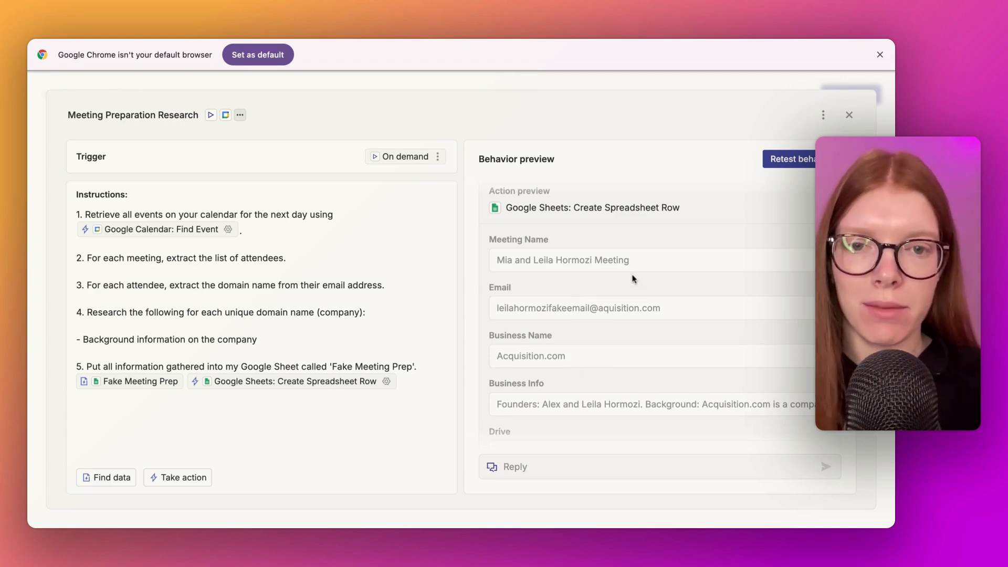
pyautogui.scroll(-2, 633, 277)
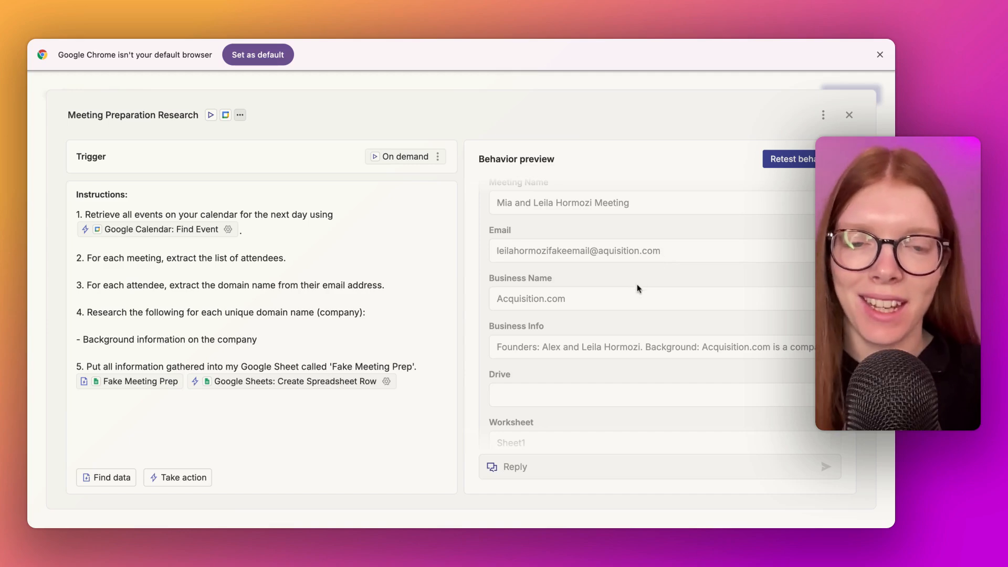
pyautogui.scroll(-3, 560, 323)
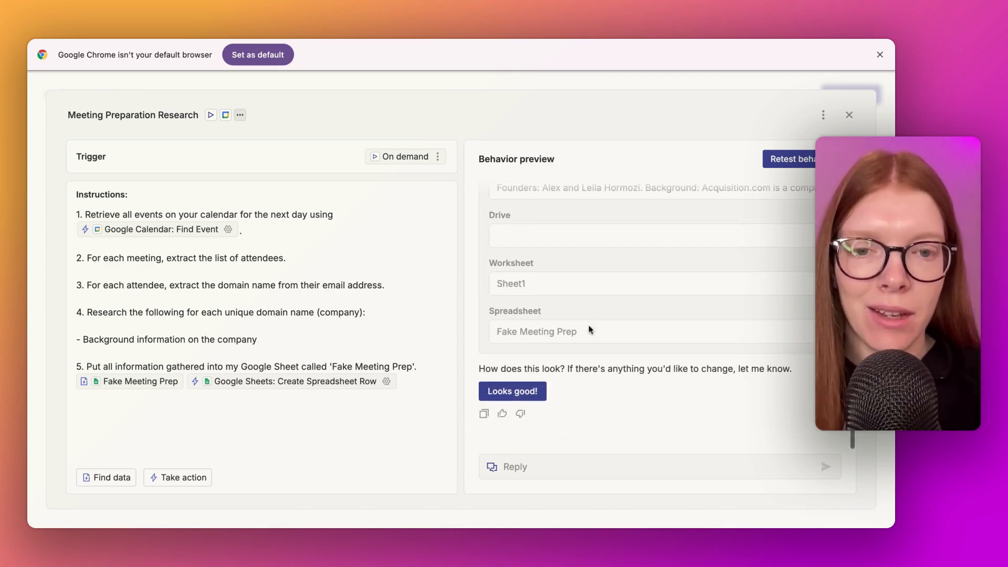
pyautogui.click(527, 397)
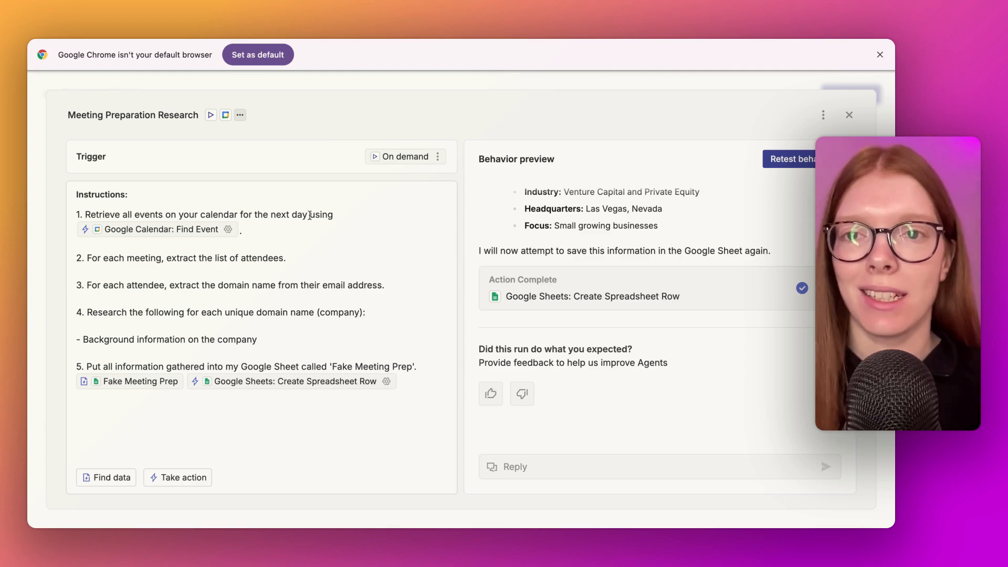
# Step: Examine the meeting name, business name and business info added to row 2 of the Fake Meeting Prep Google Sheet
pyautogui.click(202, 39)
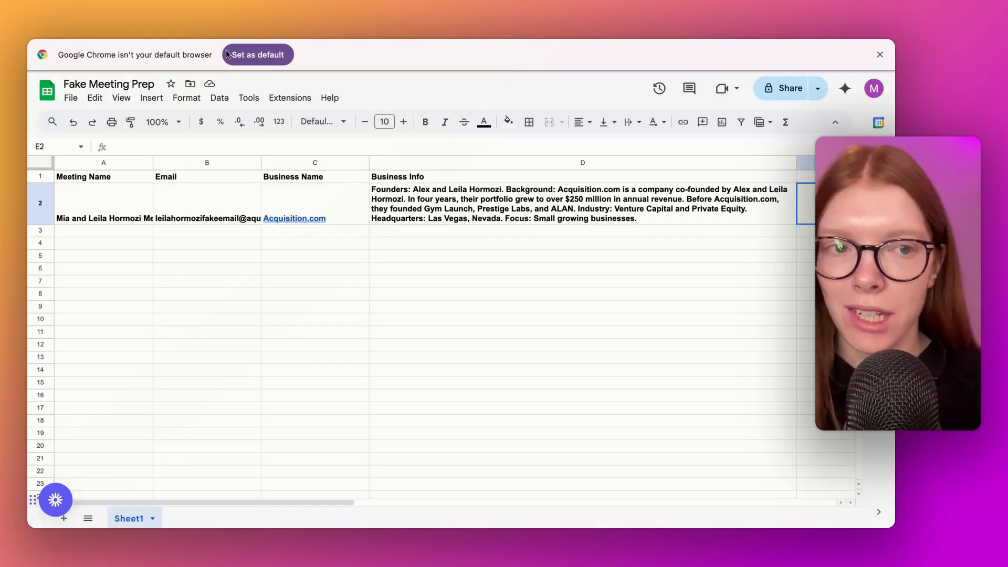
pyautogui.click(116, 205)
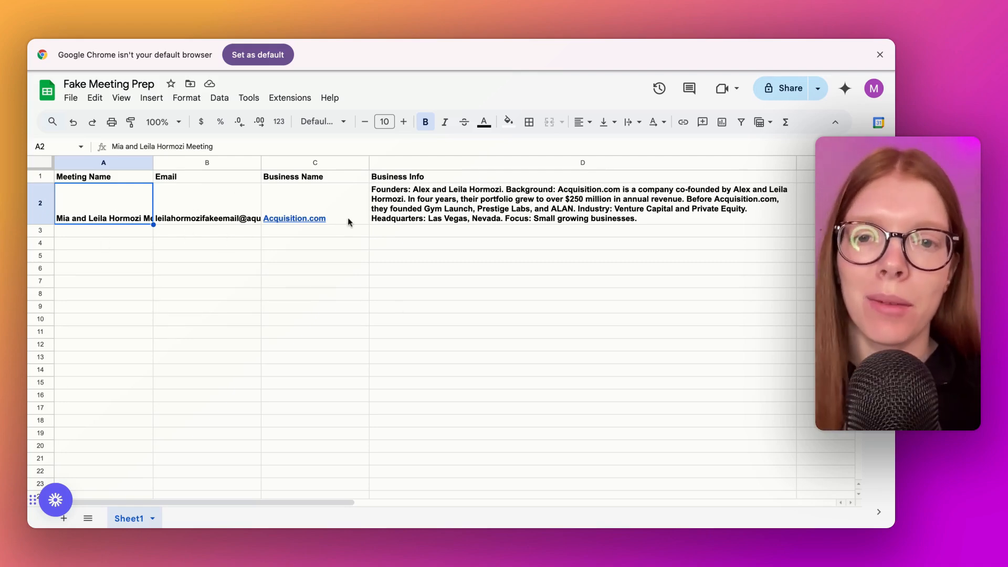
pyautogui.moveTo(300, 221)
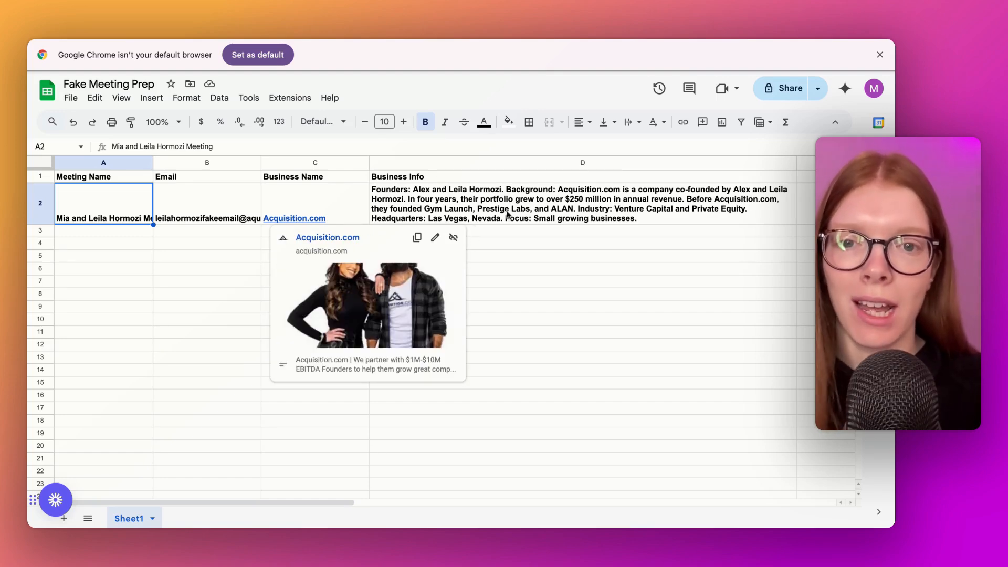
pyautogui.click(669, 220)
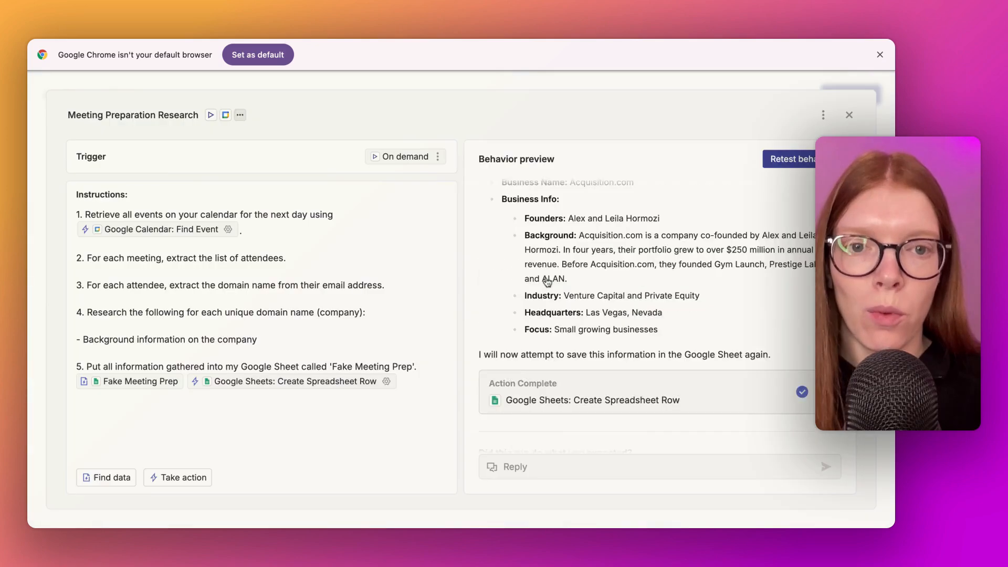
# Step: Back in Zapier, review the test output and choose Scheduled as the behavior's new trigger type
pyautogui.scroll(10, 547, 282)
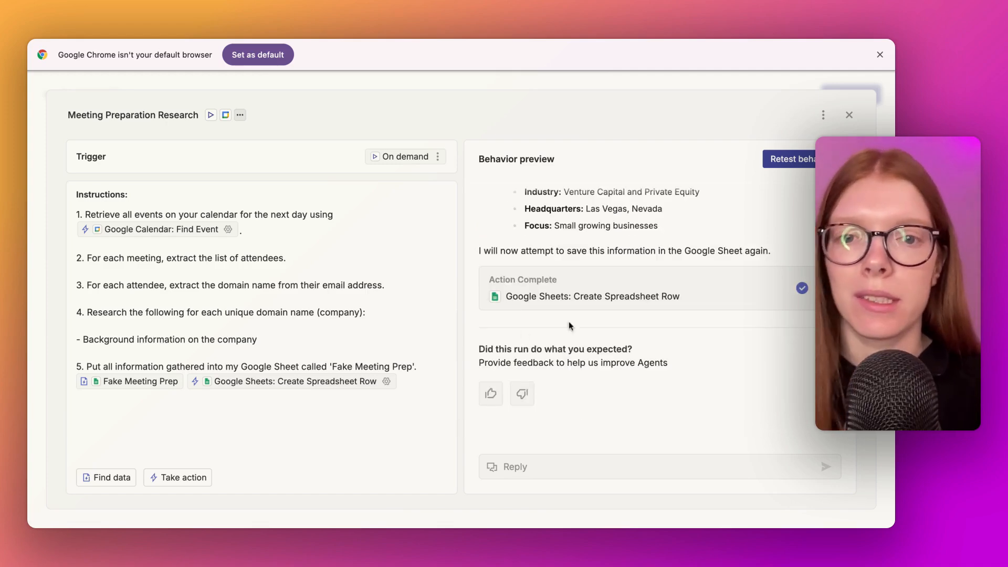
pyautogui.click(408, 157)
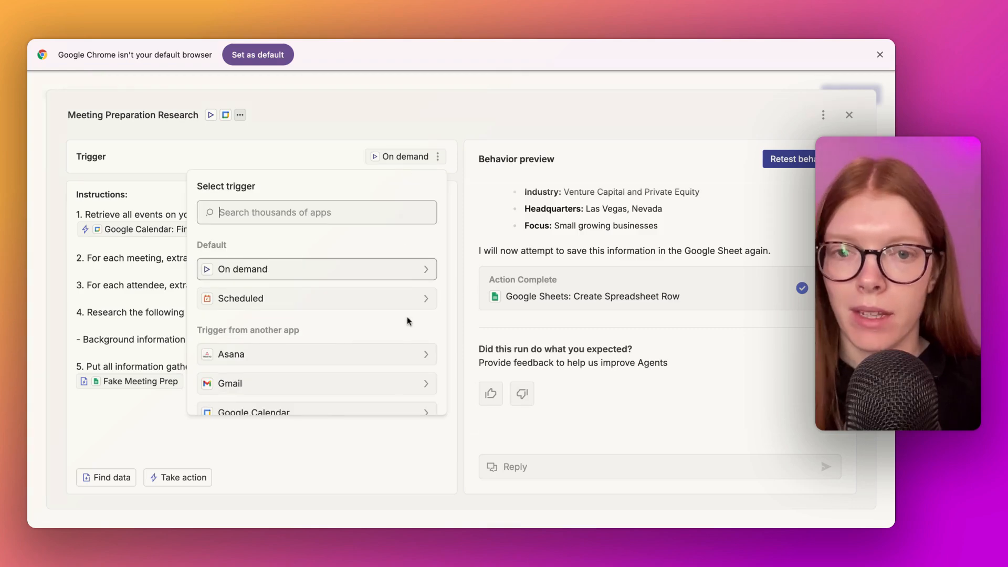
pyautogui.click(419, 309)
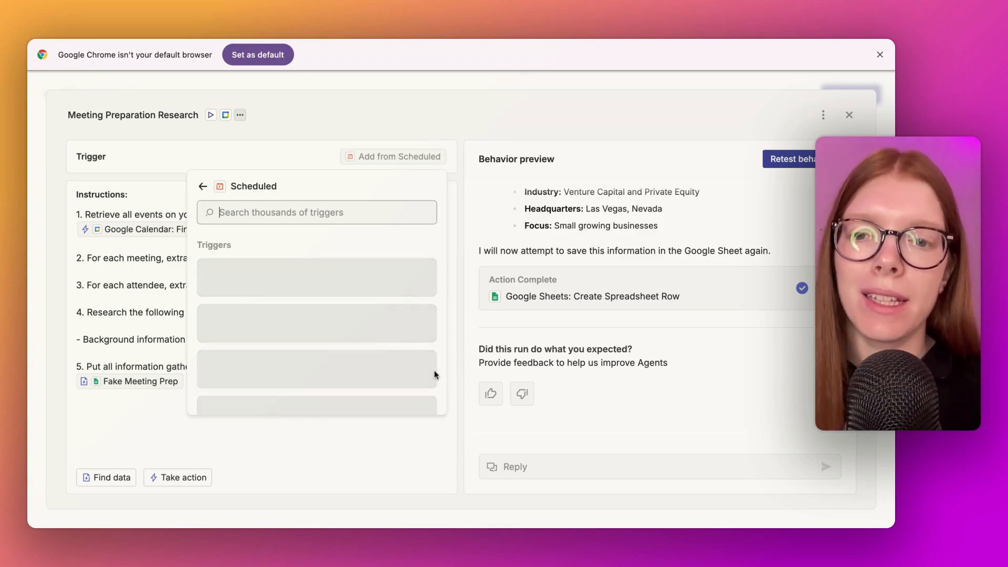